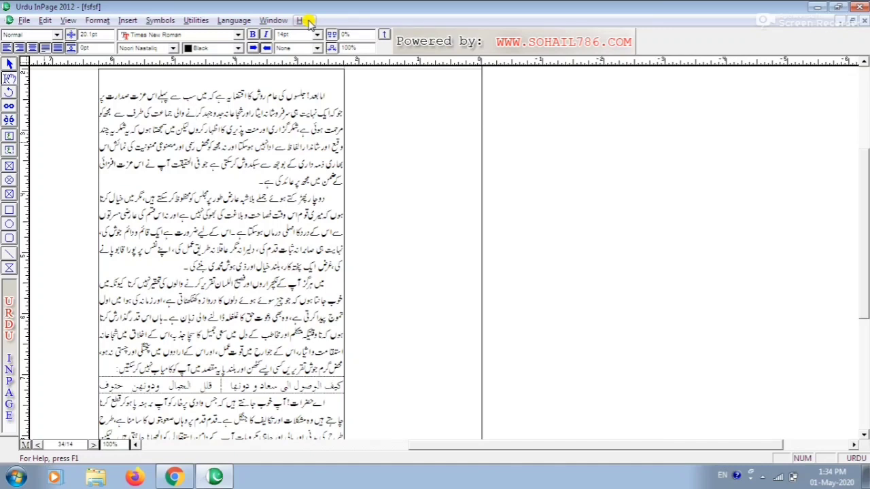
click(26, 20)
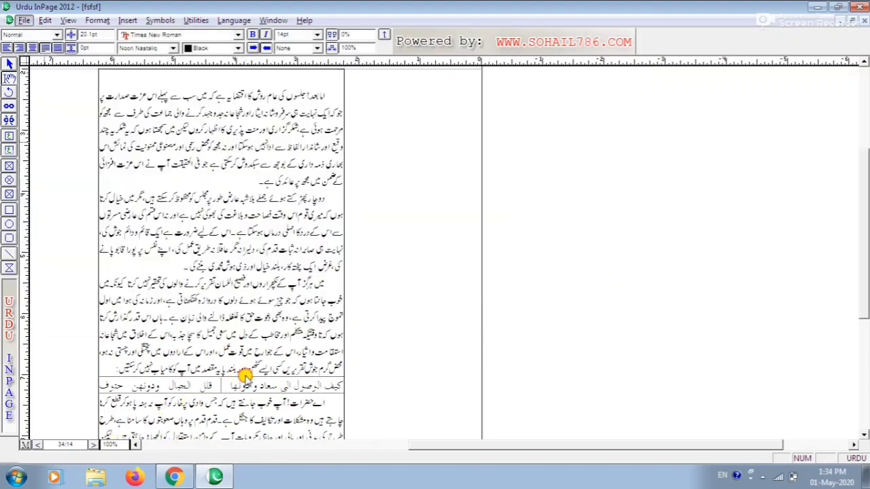
click(240, 371)
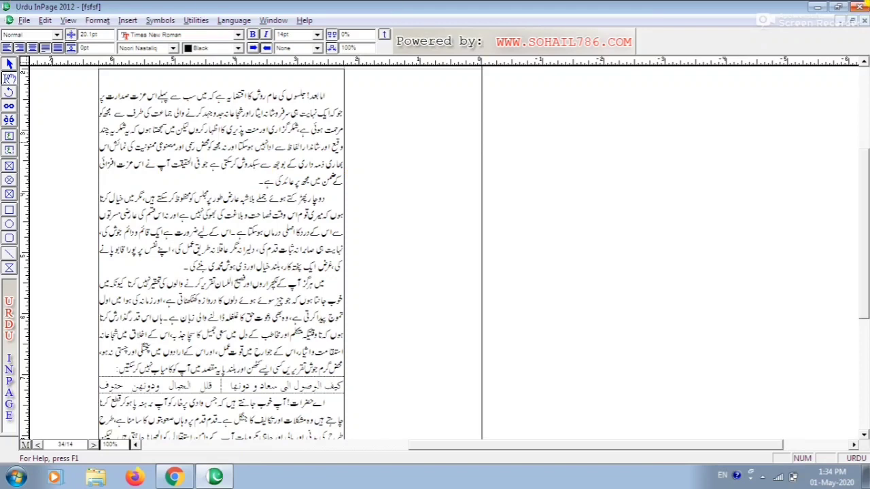
Close the current document and reopen fsfsf.inp from the list of recent files
click(864, 21)
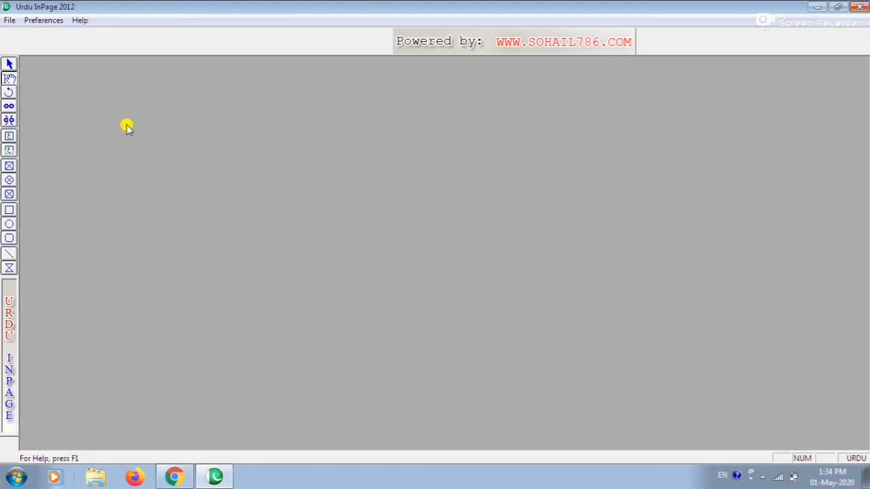
click(8, 19)
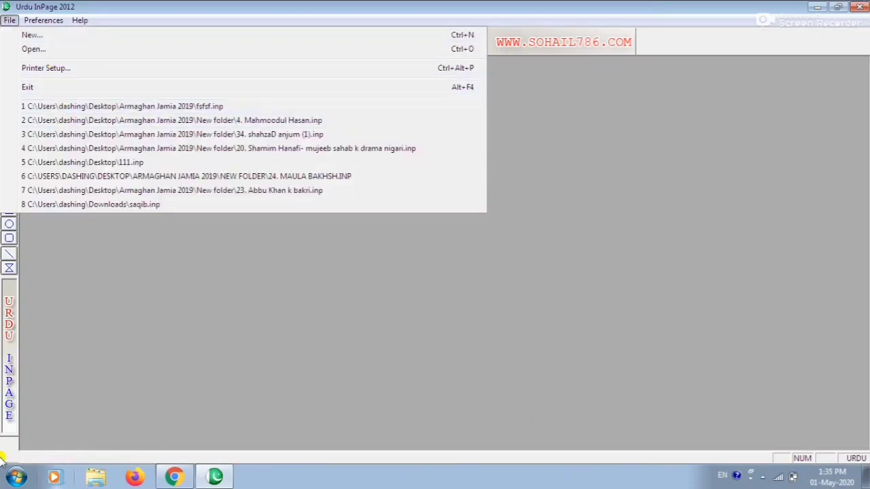
click(81, 107)
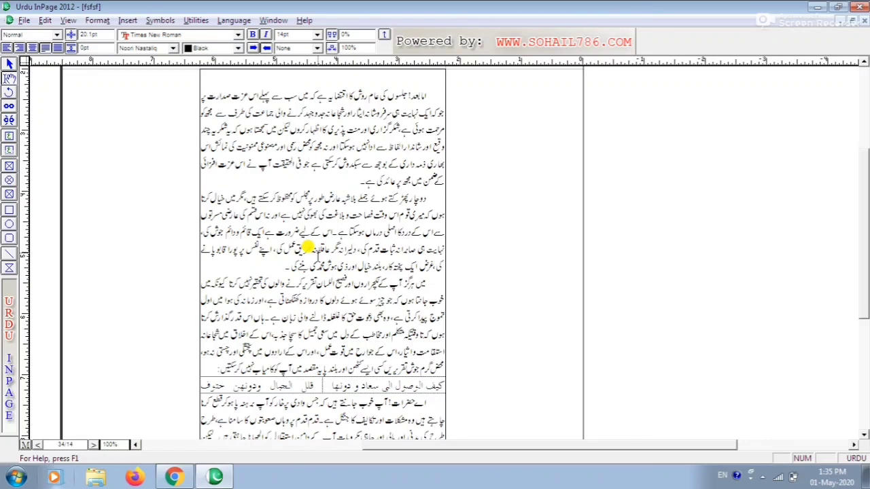
click(25, 20)
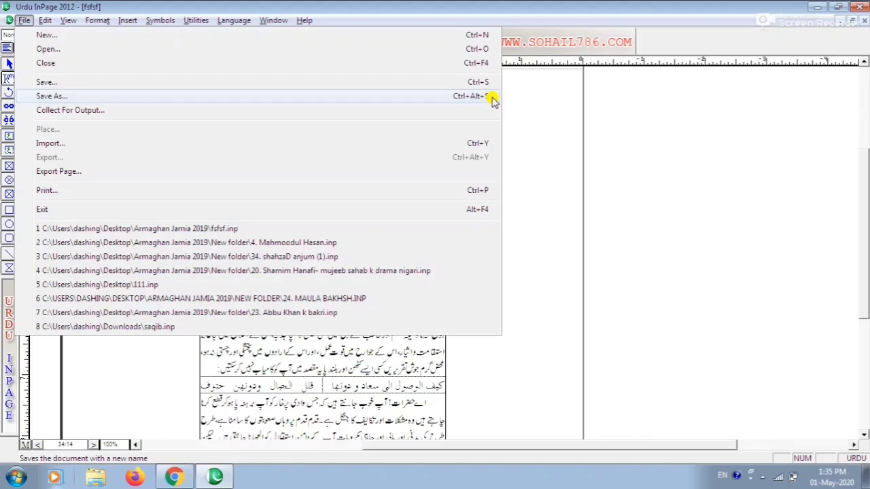
click(346, 355)
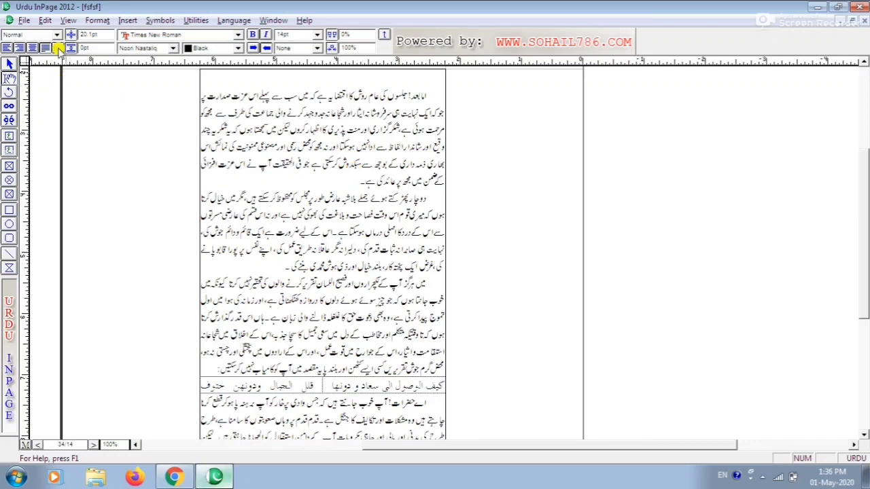
click(24, 20)
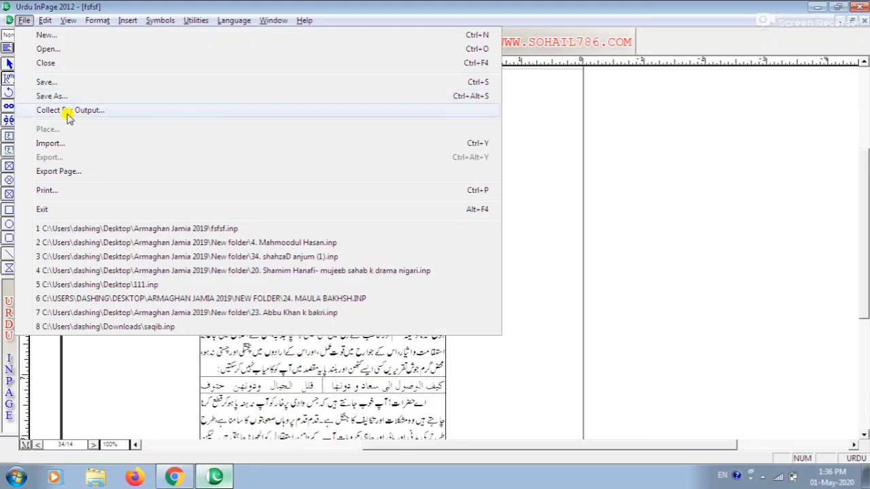
click(41, 95)
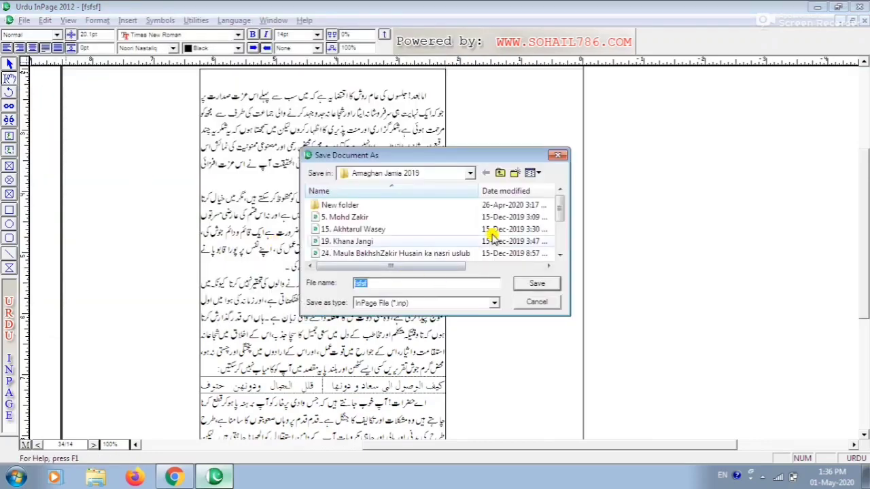
click(475, 174)
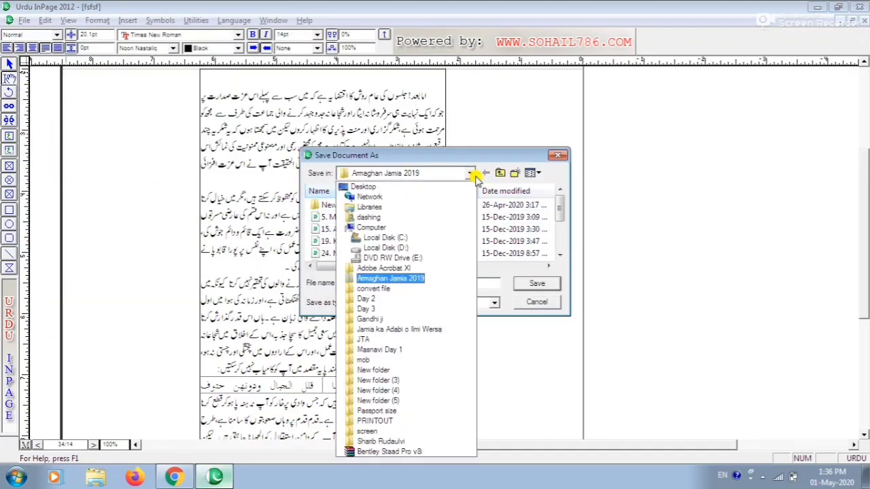
click(427, 185)
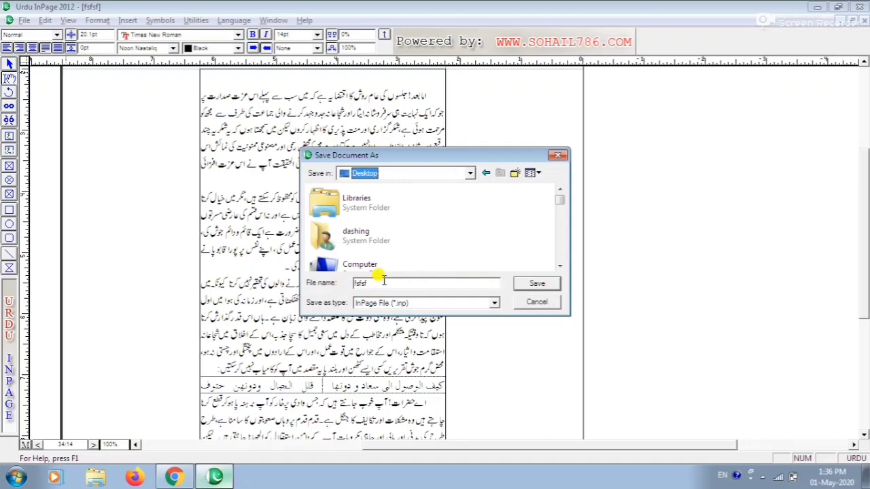
click(536, 304)
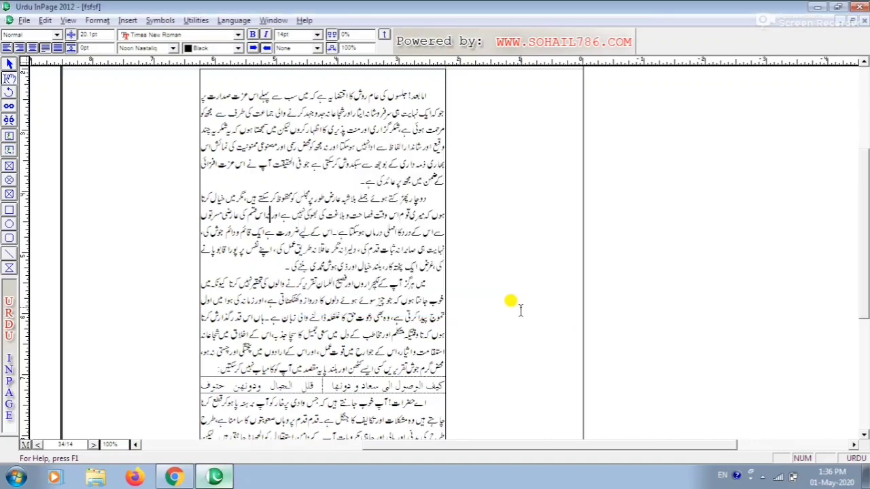
click(24, 21)
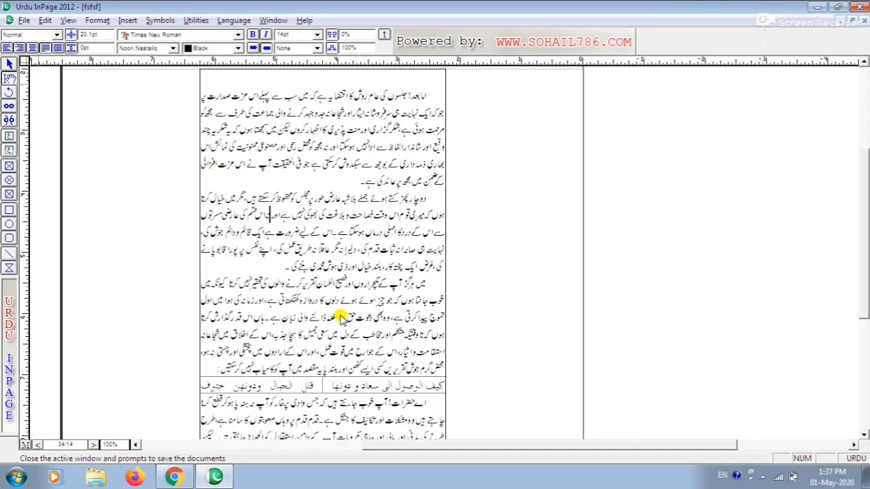
click(42, 21)
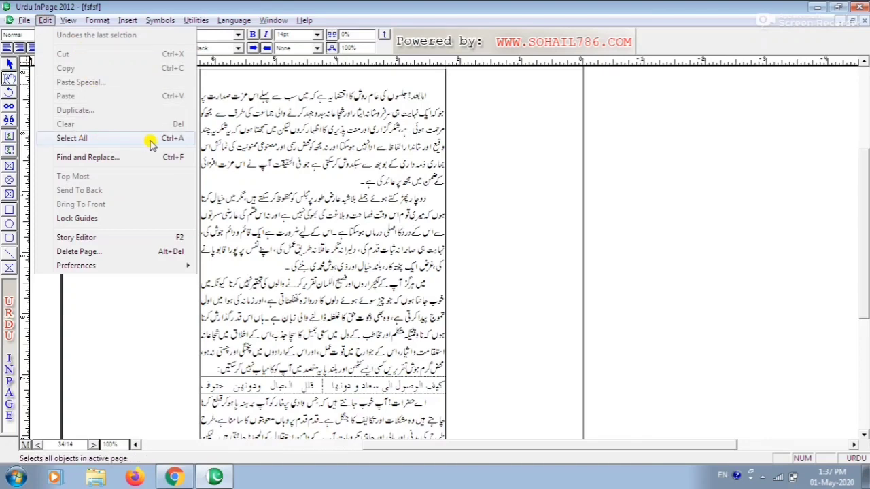
click(356, 130)
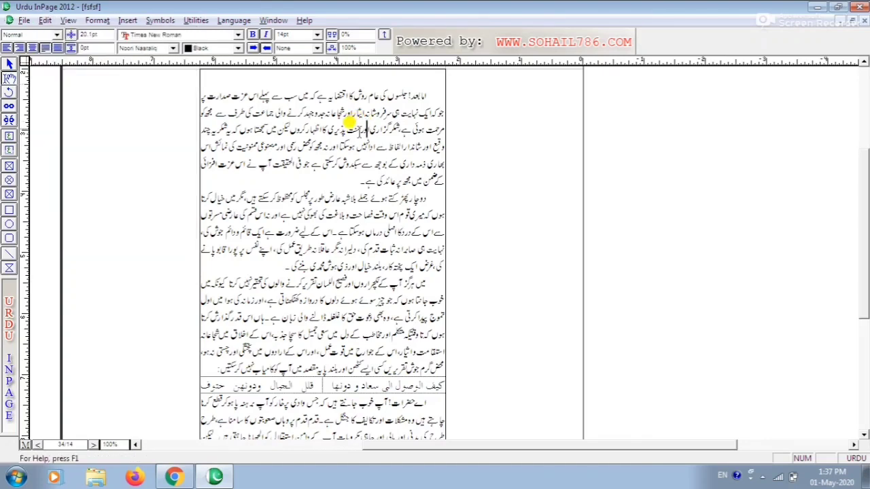
Select all the text in the document and clear the selection
key(ctrl+a)
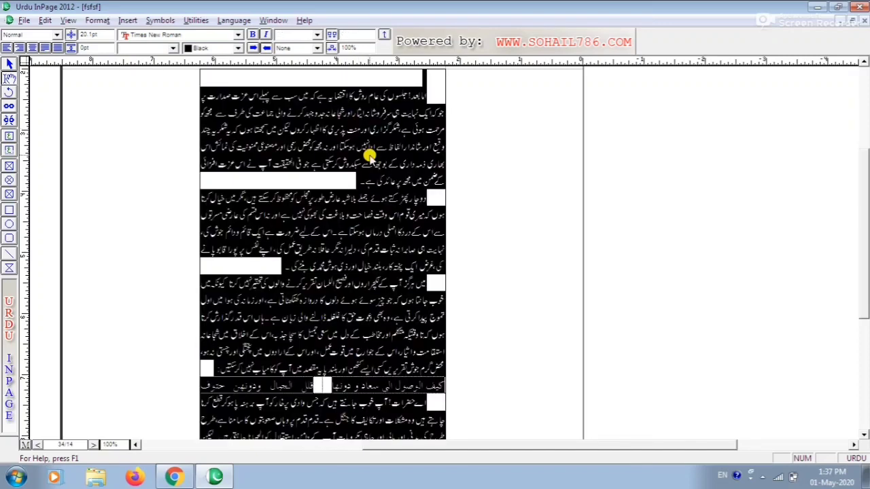
click(322, 112)
Add a new line above the first visible paragraph and enter the word انہوں on it
click(45, 19)
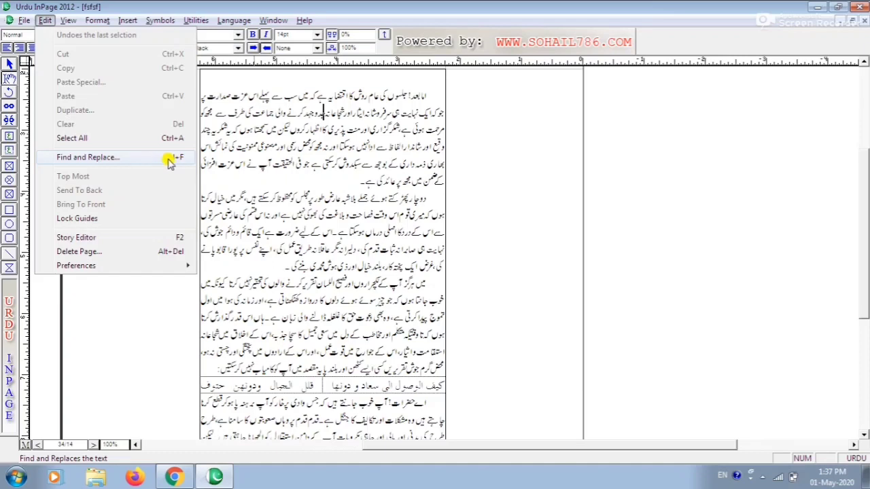
click(401, 95)
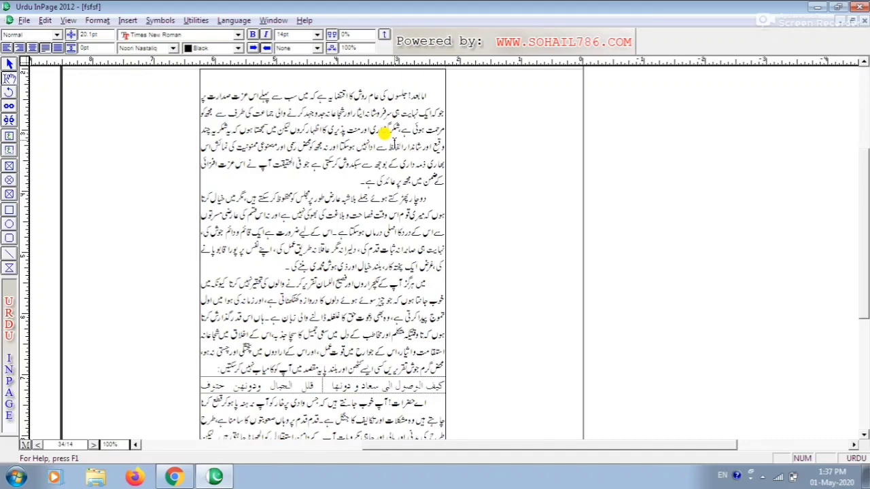
key(Return)
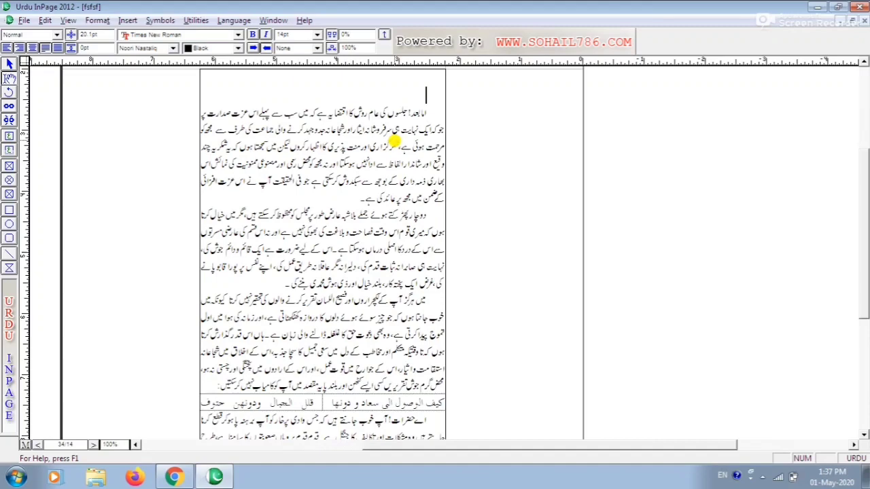
text(انہوں)
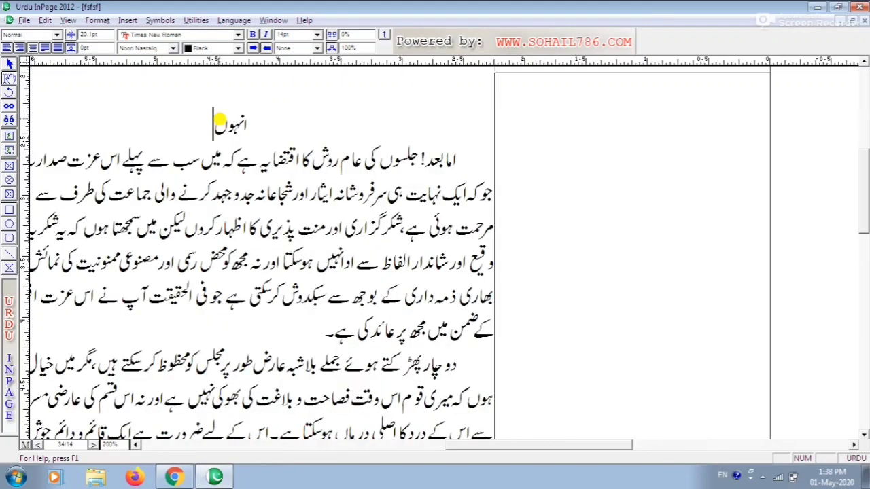
Add three more lines above the existing انہوں line, each containing the word انہوں
key(Right)
key(Right)
key(Right)
key(Right)
key(Return)
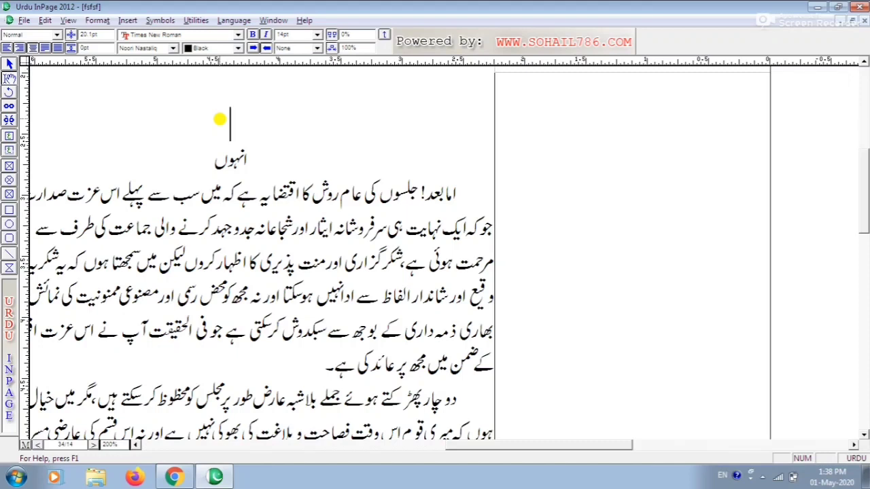
text(انہوں)
key(Return)
text(انہو)
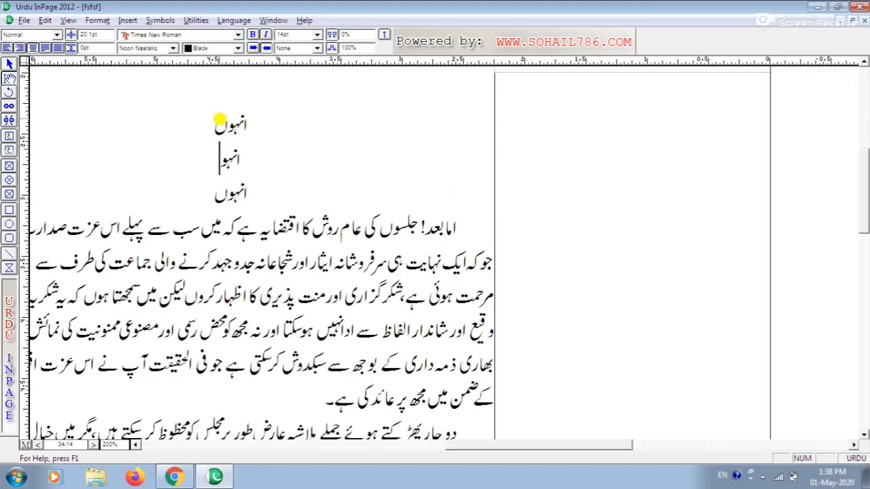
text(ں)
key(Return)
text(انہ)
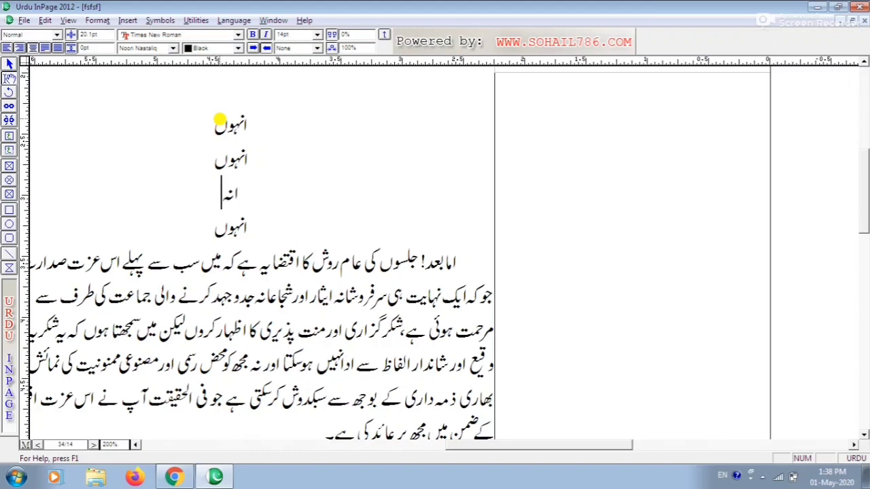
text(وں)
Insert a line above the four انہوں lines and enter the alternative spelling انھوں on it
key(Up)
key(Up)
key(Home)
key(Return)
key(Up)
text(انھوں)
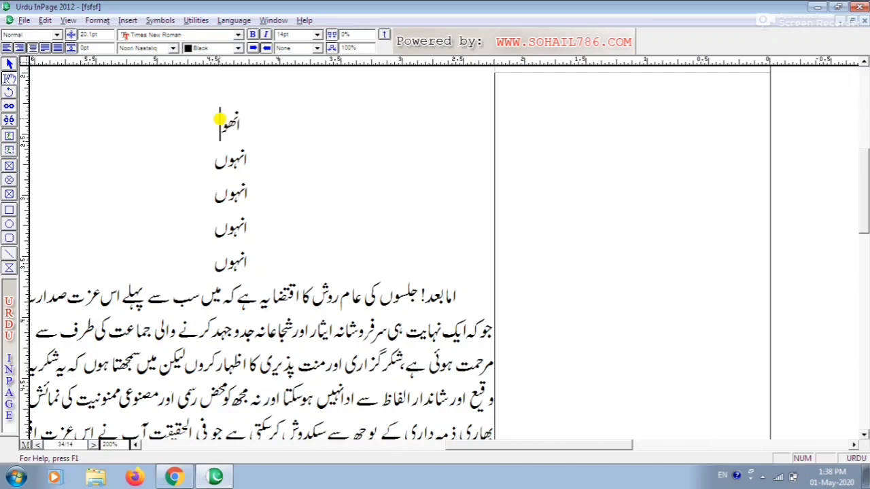
Place the text cursor at the start of the first انہوں line, just below the انھوں line
key(shift+Home)
key(shift+Right)
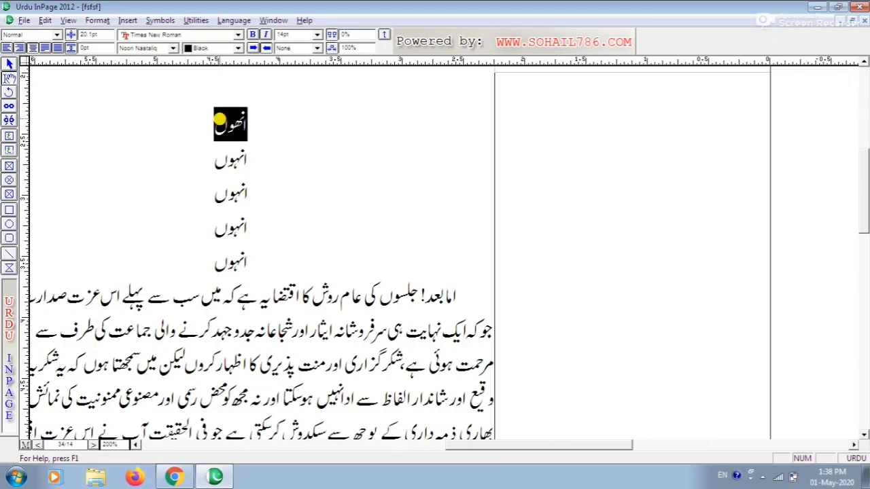
drag(236, 157, 200, 270)
click(257, 153)
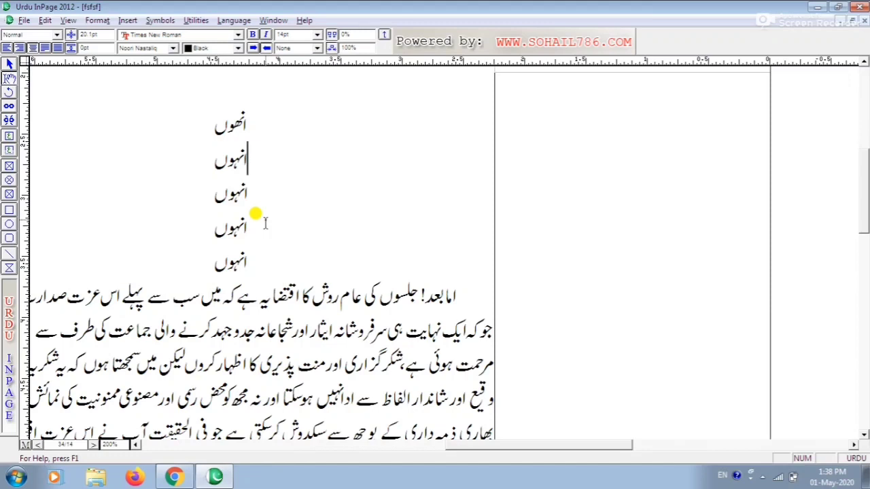
key(ctrl+f)
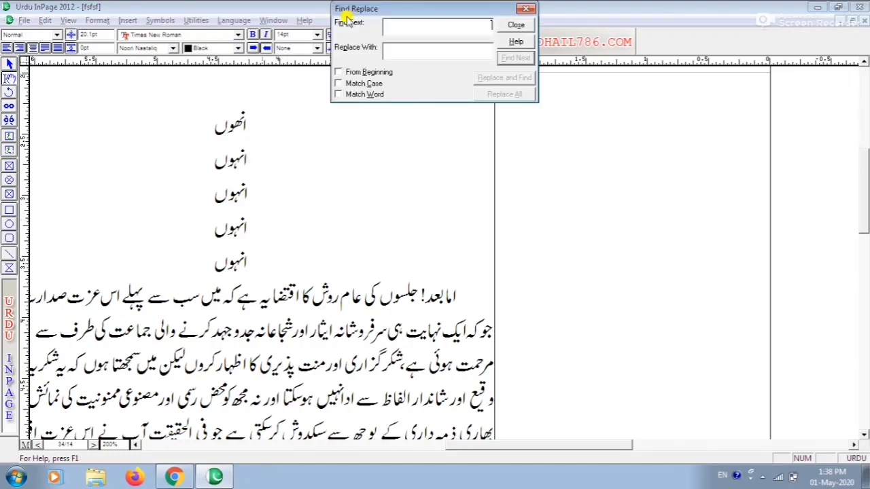
drag(360, 8, 320, 48)
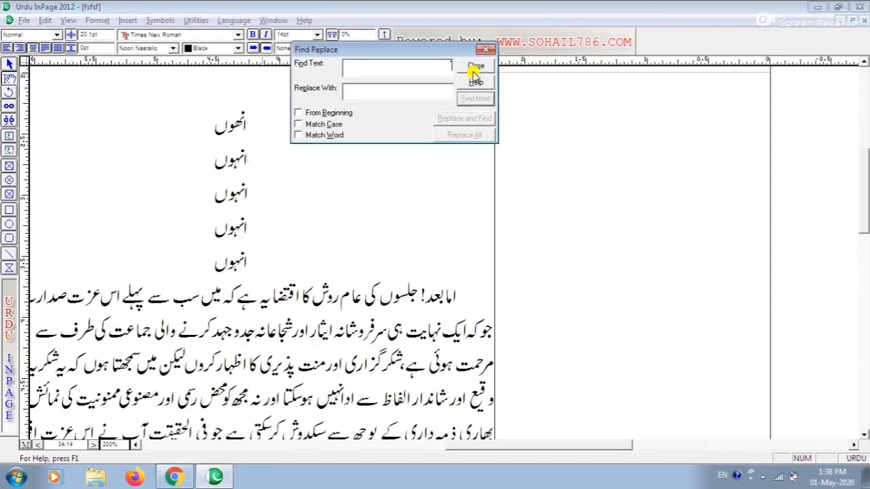
click(475, 70)
Set up Find and Replace with انہوں as the text to find and انھوں as its replacement
click(45, 19)
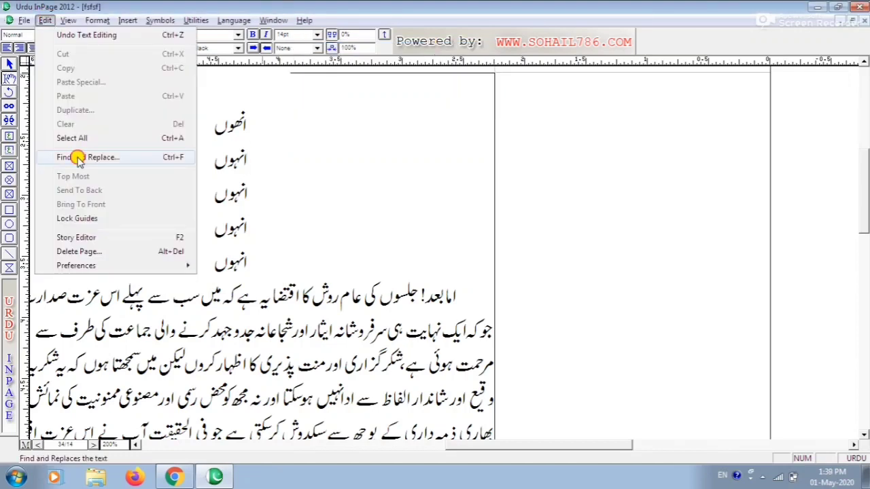
click(79, 158)
drag(356, 11, 346, 55)
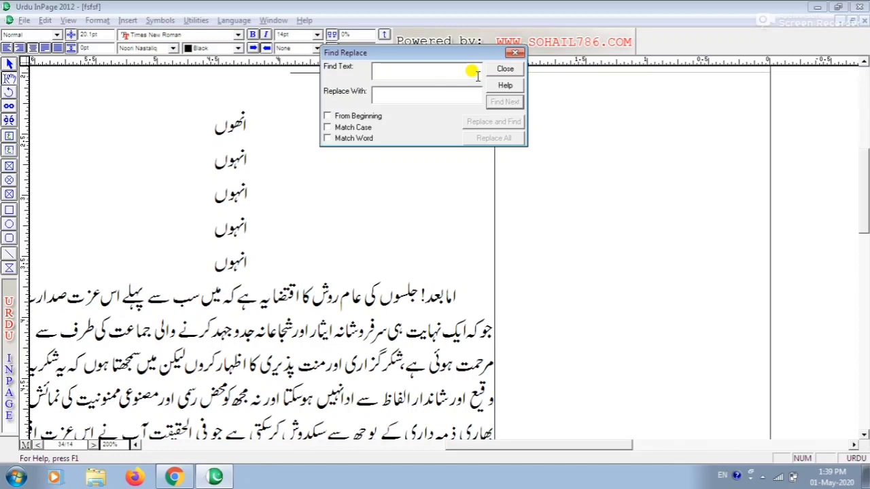
text(انہوں)
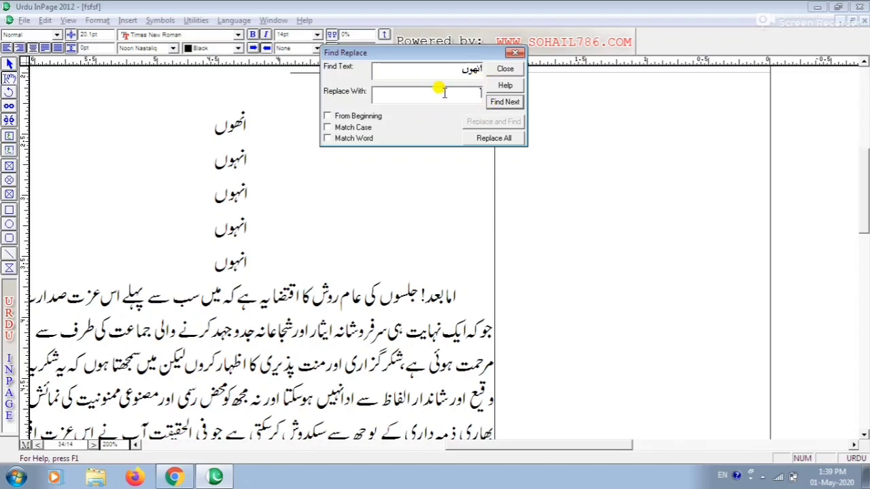
click(443, 92)
text(انہوں)
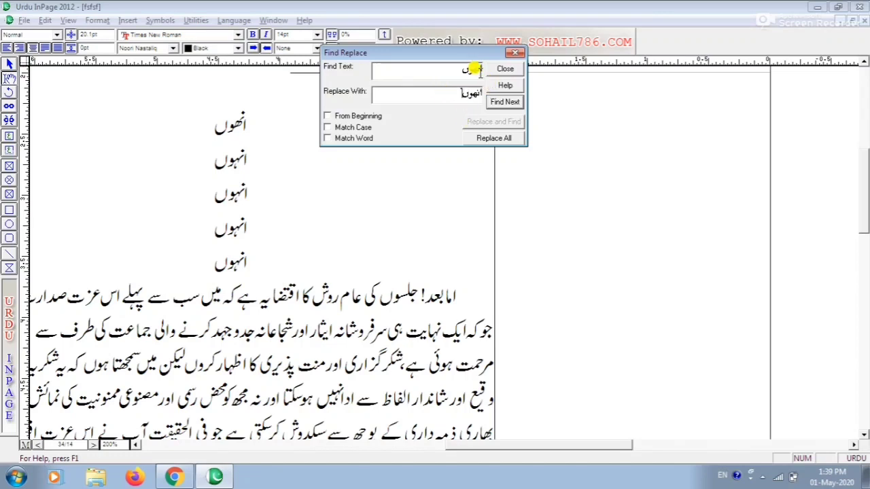
Find the first occurrence of انہوں below the انھوں line, replace it with انھوں and move on to the next match
drag(447, 52, 265, 71)
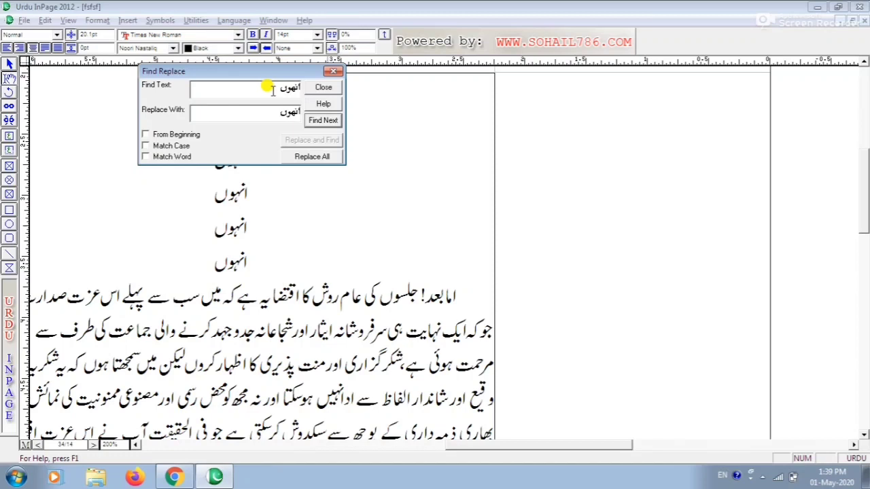
click(174, 136)
click(331, 123)
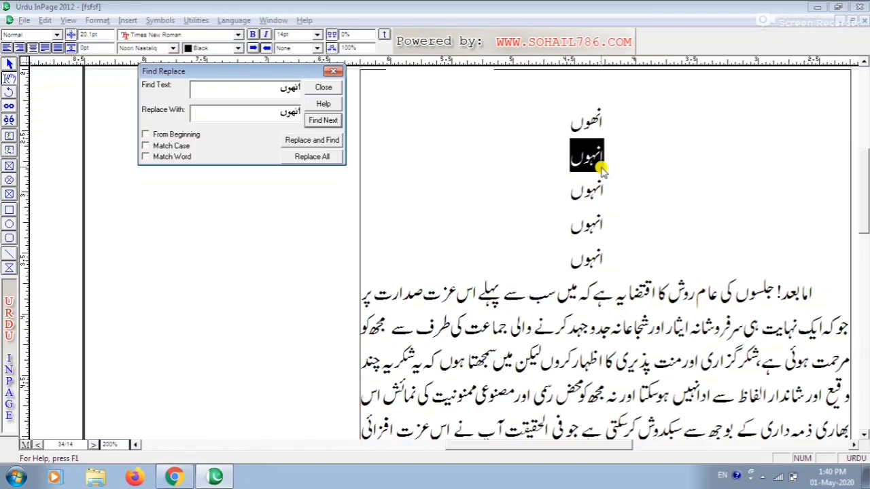
click(322, 144)
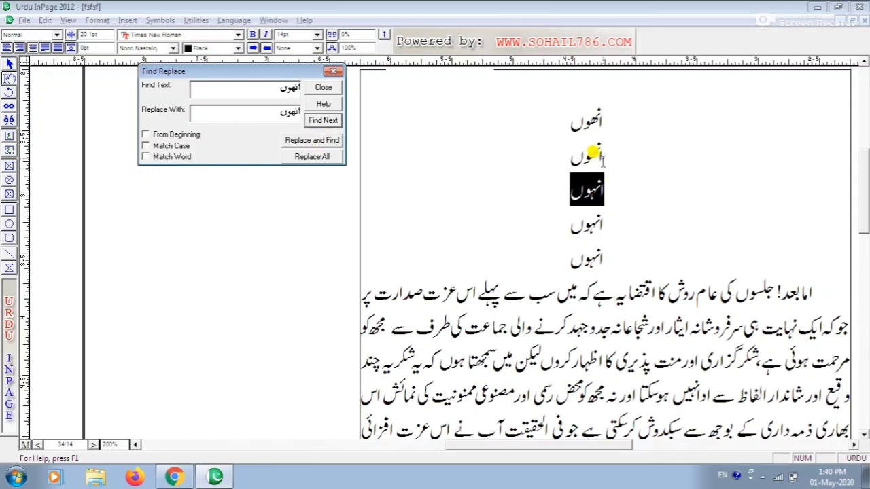
Replace the three remaining انہوں lines with انھوں one match at a time, and close Find and Replace
click(320, 145)
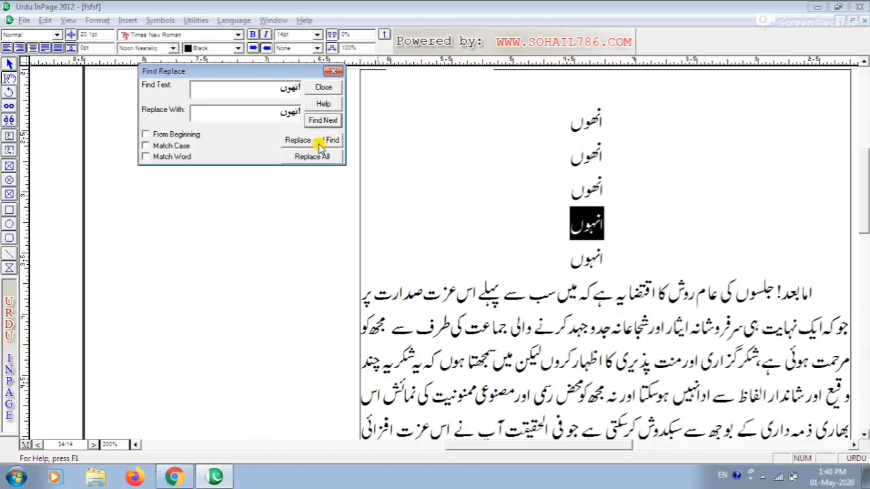
click(320, 148)
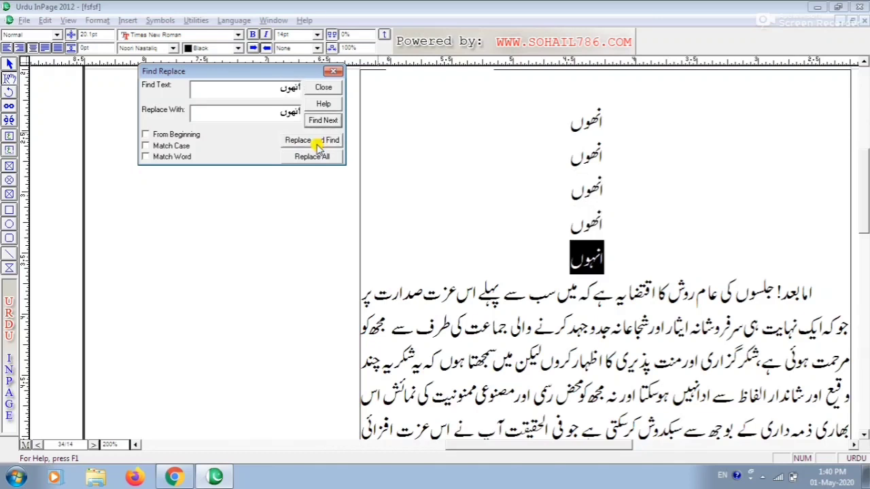
click(318, 146)
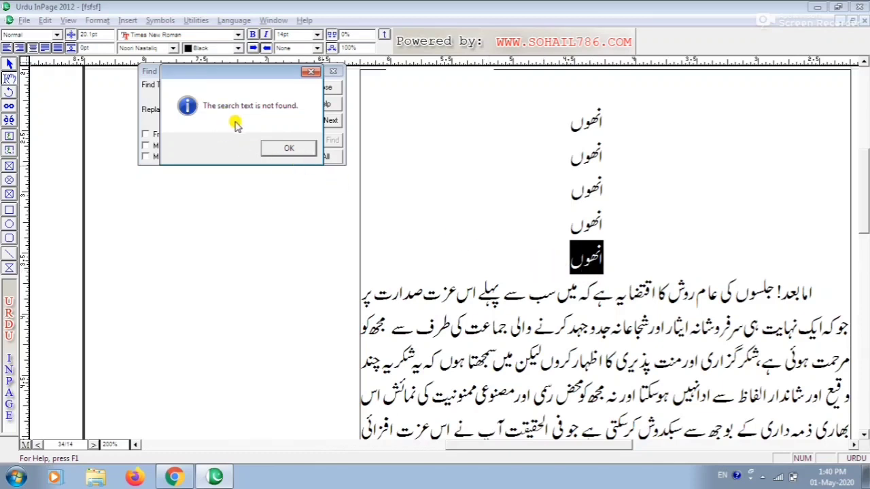
click(288, 147)
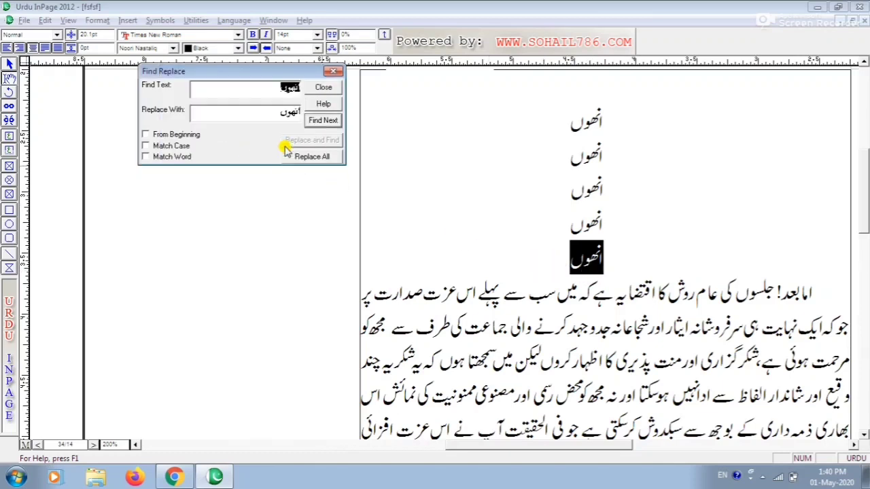
click(335, 70)
Set up Find and Replace among the انھوں lines with انھوں as the text to find and انہوں as its replacement
click(577, 188)
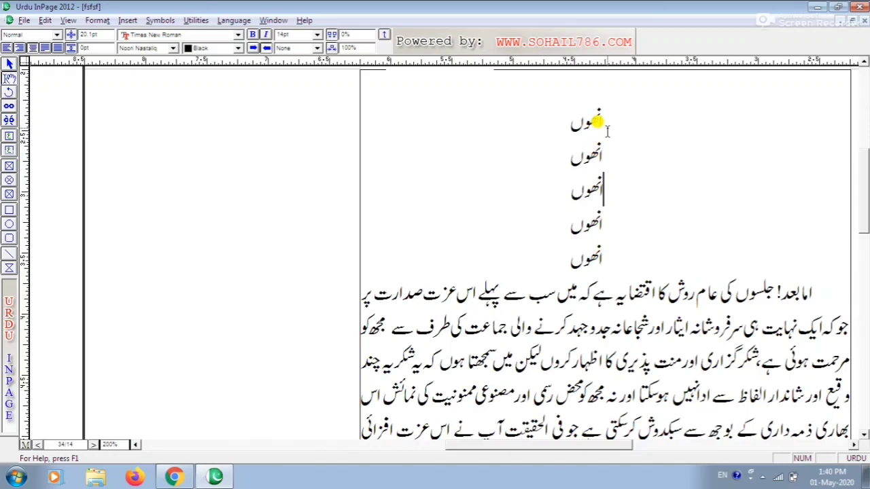
drag(626, 124, 567, 265)
click(628, 148)
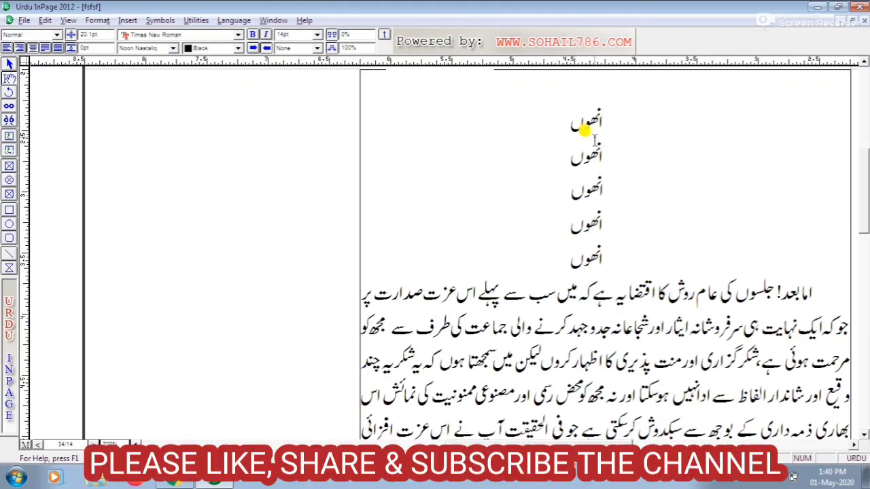
key(ctrl+f)
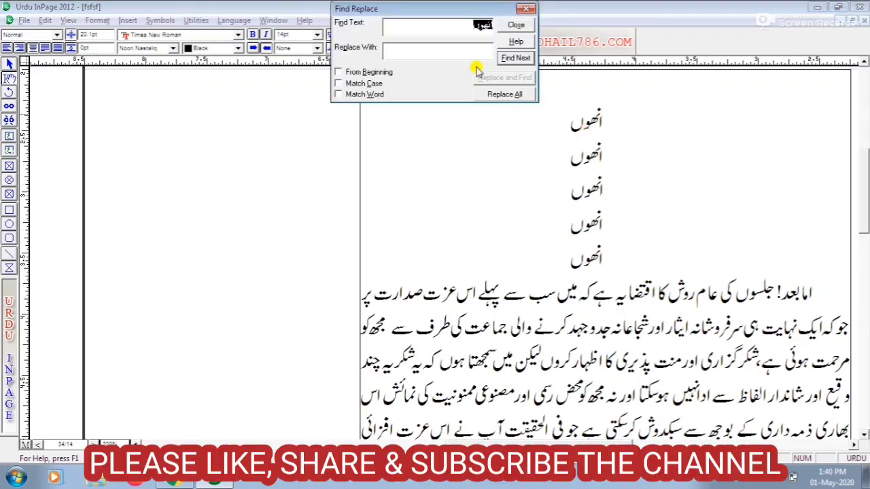
text(انھ)
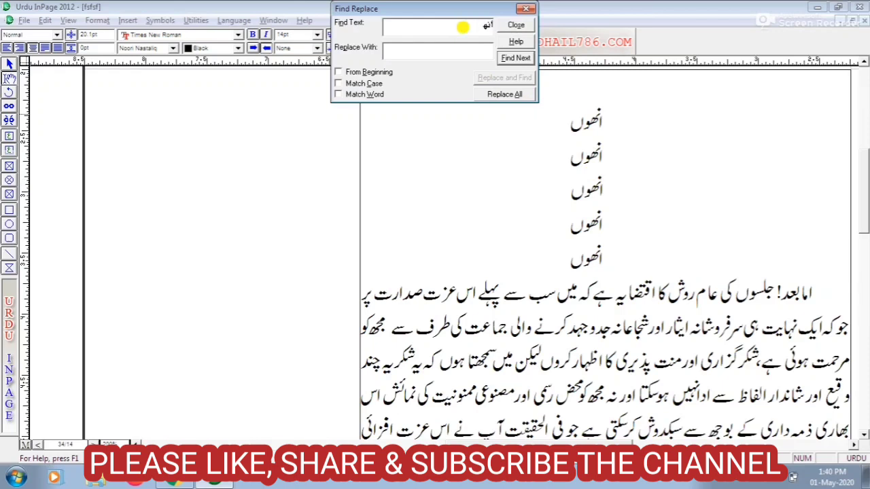
text(وں)
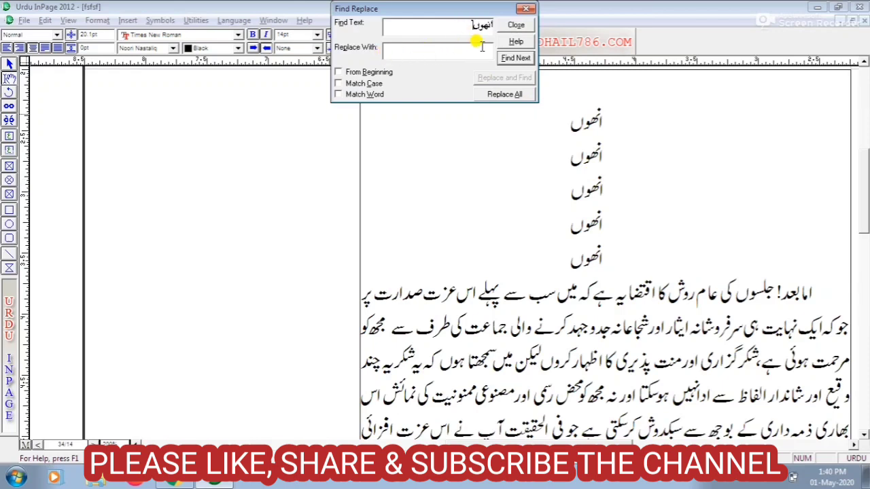
click(476, 53)
text(انہوں)
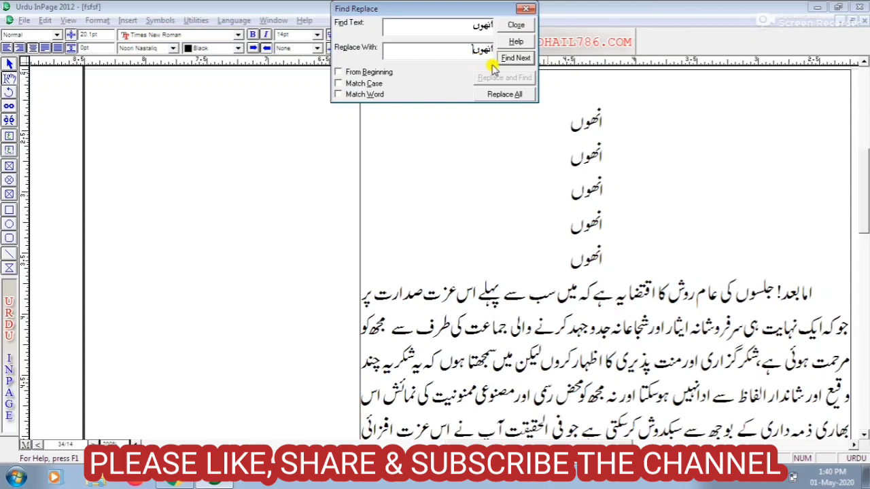
Replace all occurrences of انھوں with انہوں, starting from the beginning of the document, and close the dialog
click(385, 72)
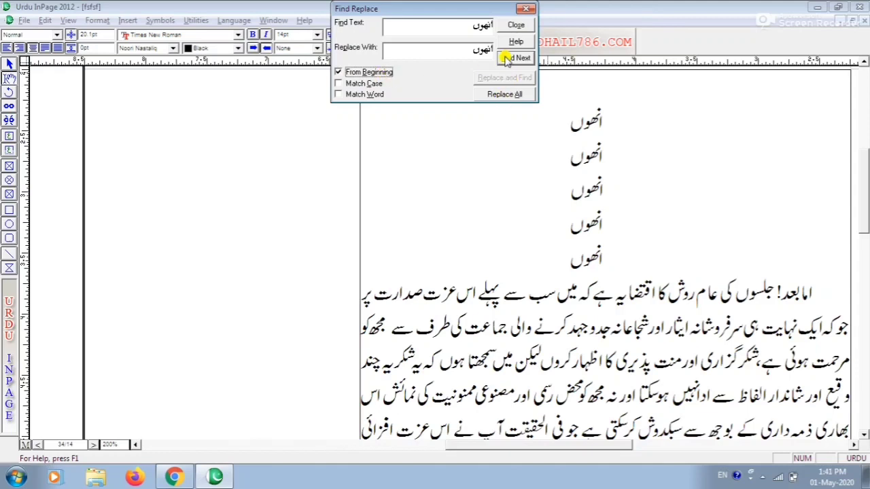
click(505, 95)
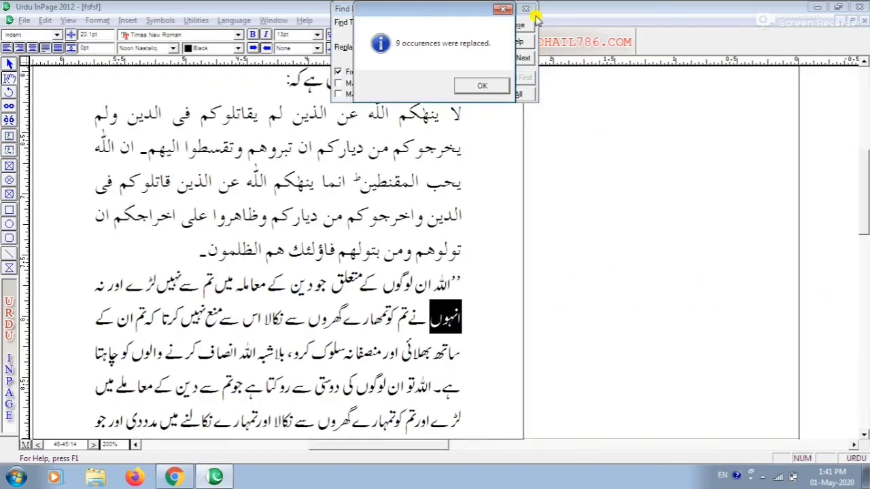
click(504, 9)
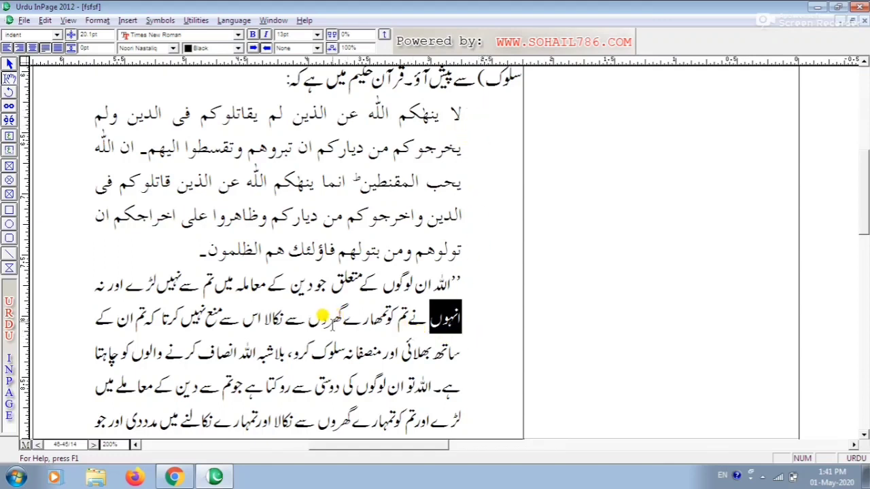
Place the text cursor before the replaced انہوں and set up Find and Replace to change انہوں to انھوں
click(438, 342)
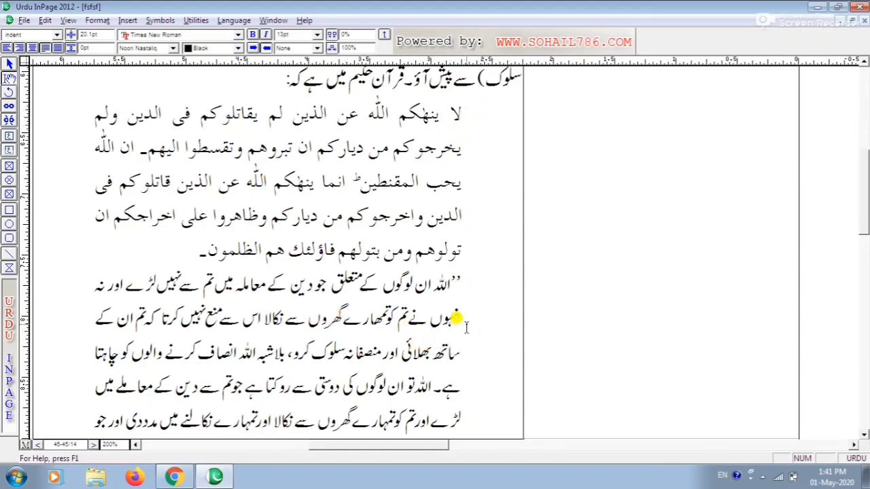
double_click(463, 324)
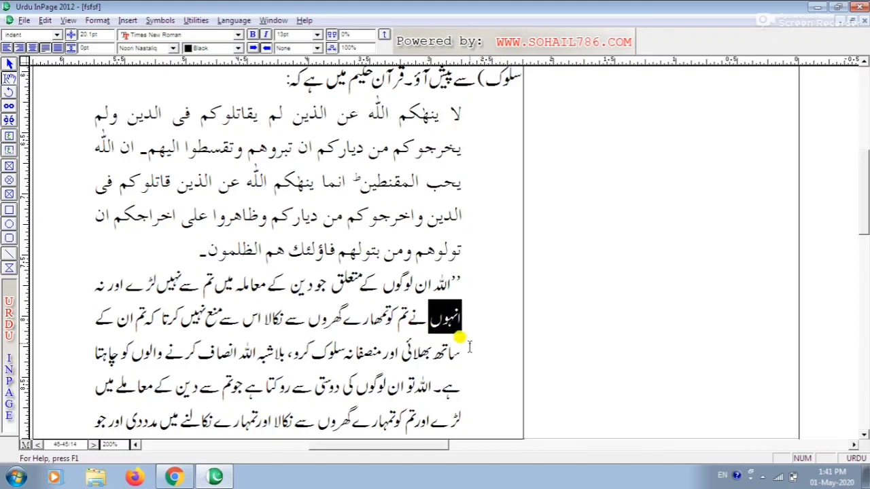
click(470, 330)
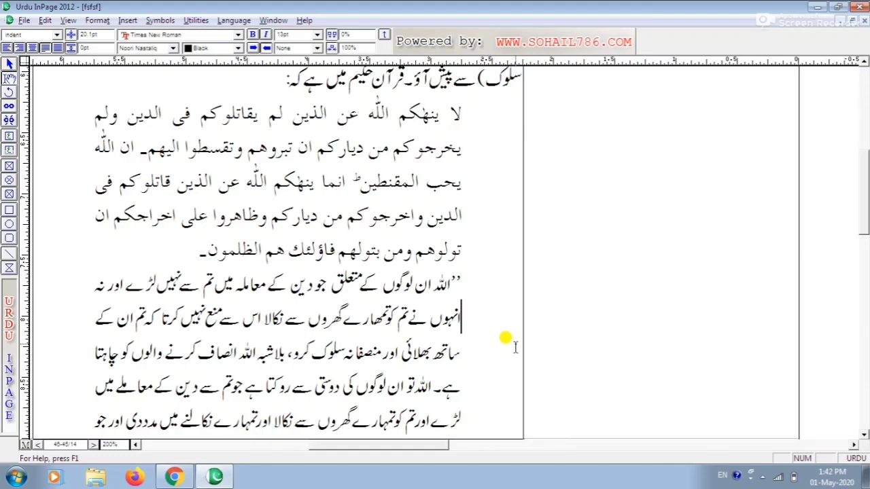
key(ctrl+f)
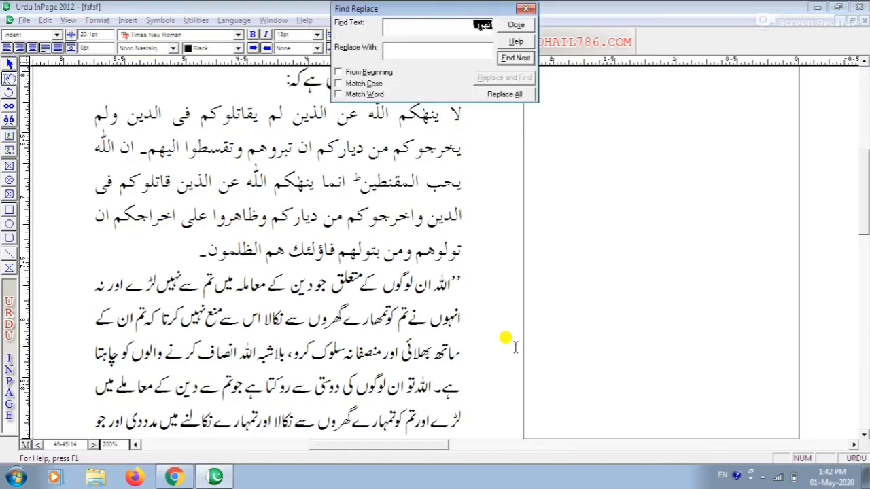
text(انہوں)
click(457, 53)
text(انہ)
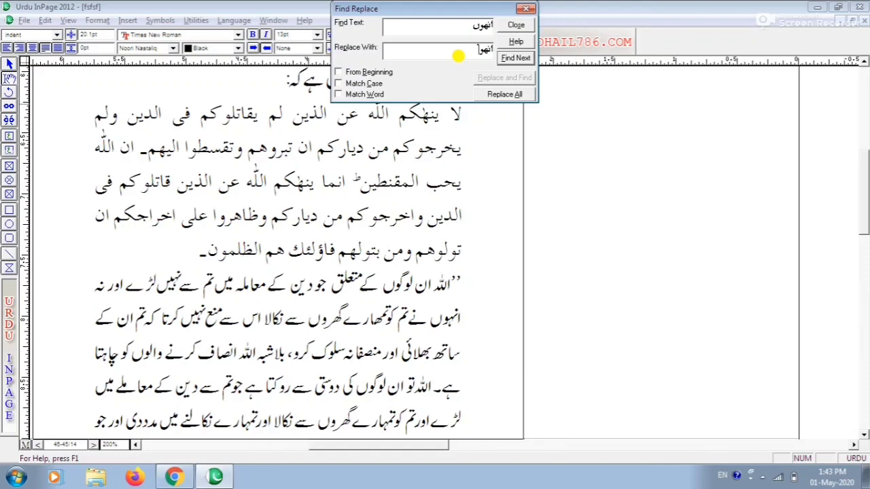
text(وں)
Replace every انہوں with انھوں from the beginning of the document and close Find and Replace
click(339, 72)
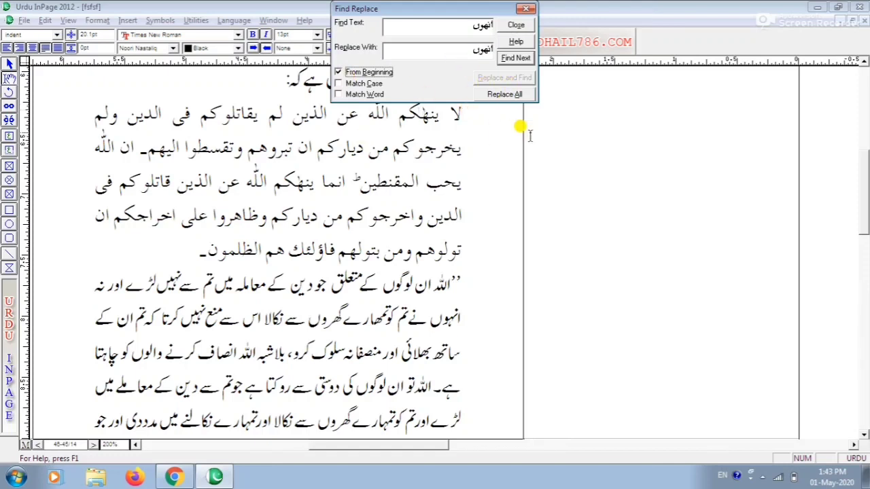
click(511, 94)
click(484, 86)
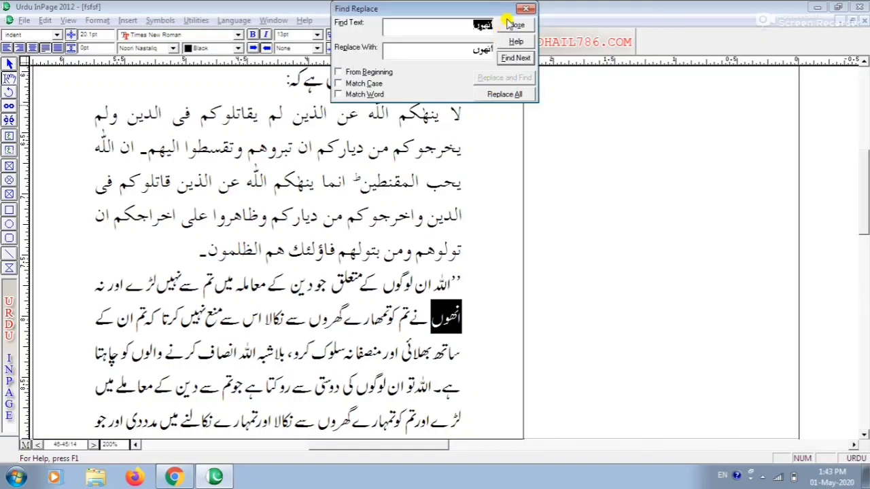
click(525, 8)
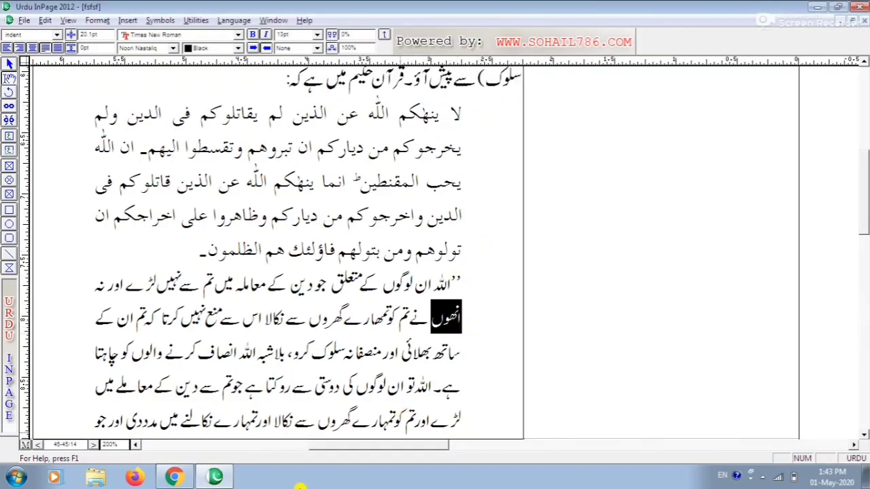
Return to the start of the document and delete the انھوں lines above the first paragraph
key(ctrl+Home)
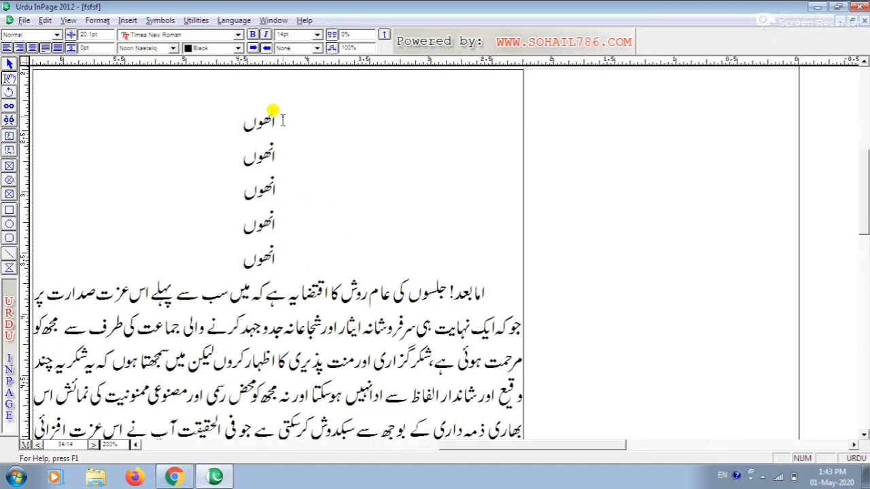
drag(278, 116, 229, 237)
key(Delete)
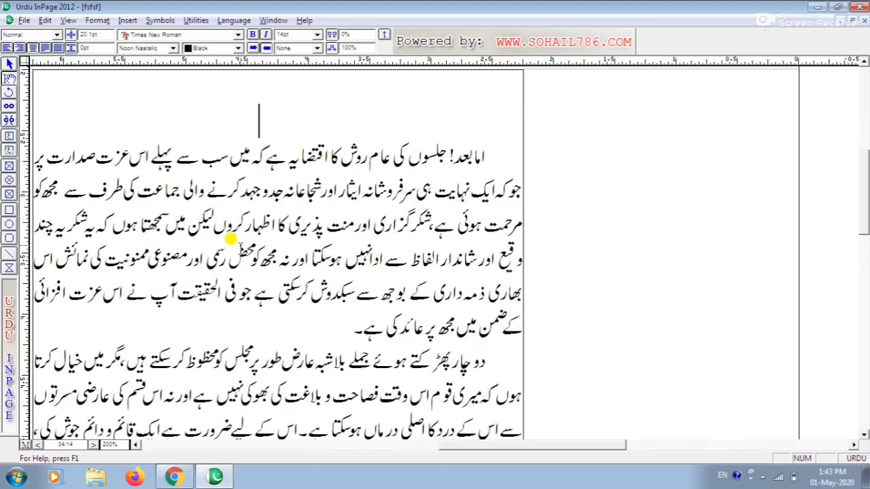
Open the Delete Page dialog to view its page range settings, and dismiss it without deleting anything
click(45, 20)
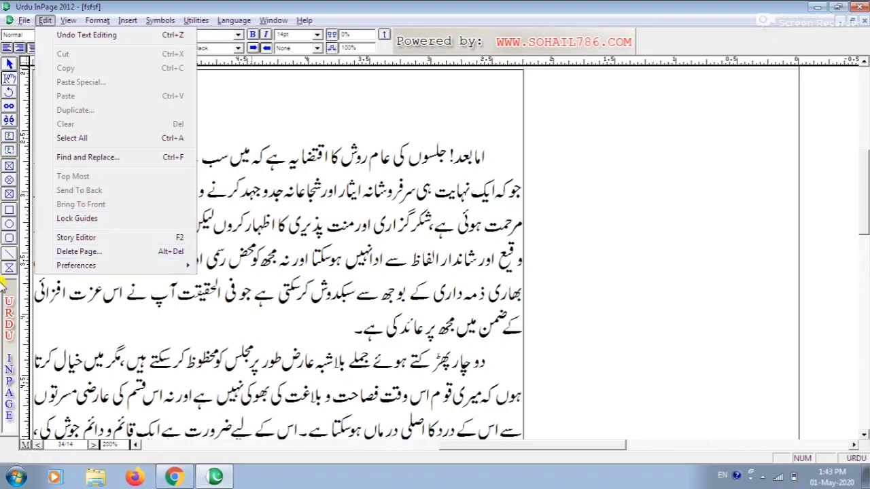
mouse_move(45, 21)
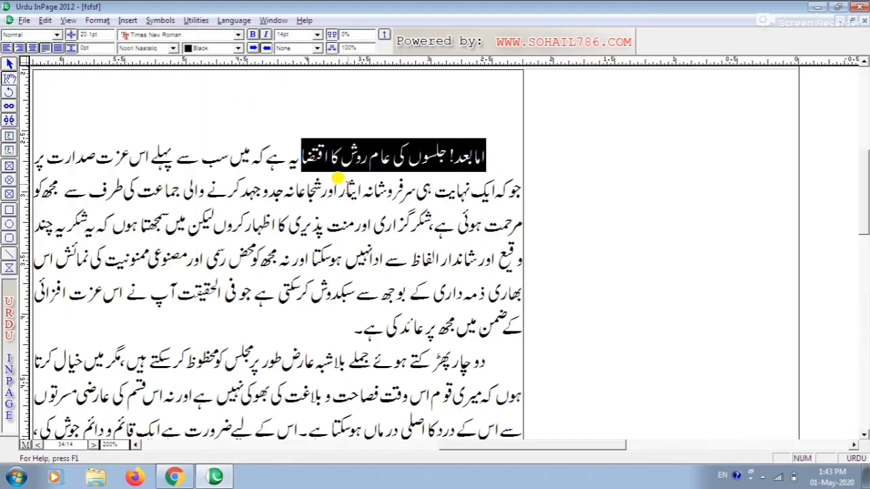
click(48, 21)
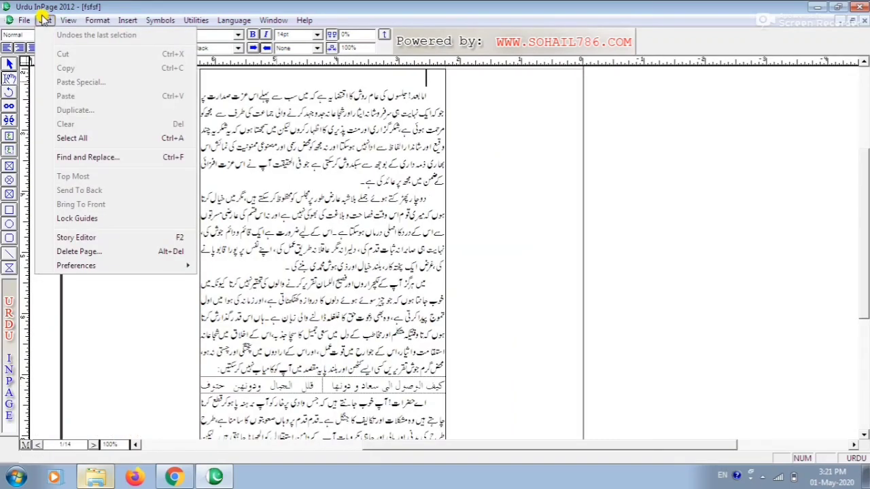
click(94, 252)
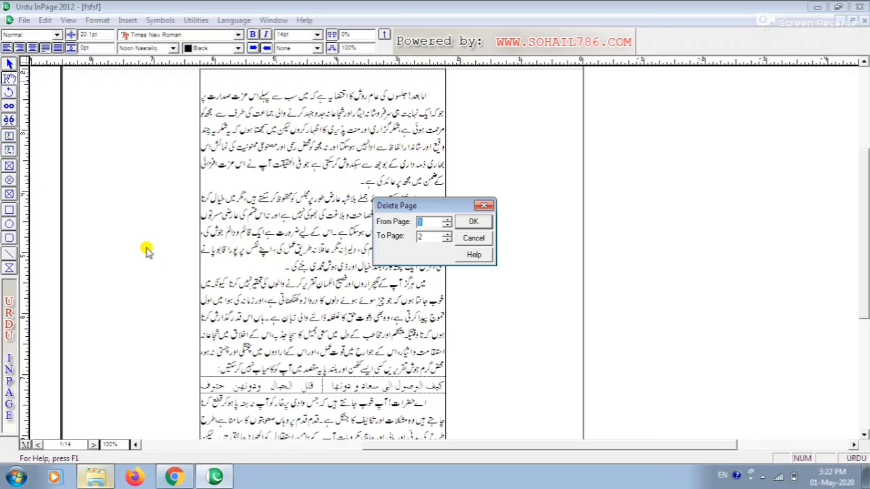
key(Escape)
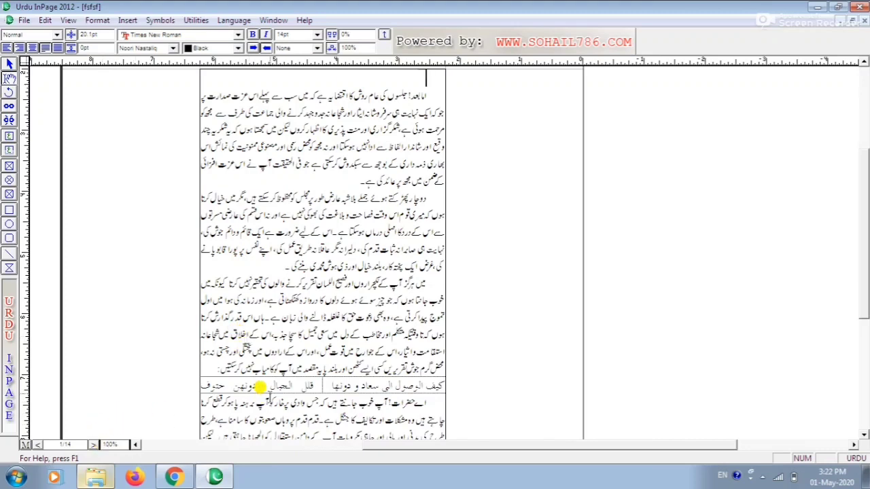
Go to the end of the document and delete the closing signature and date lines on page 14
key(ctrl+End)
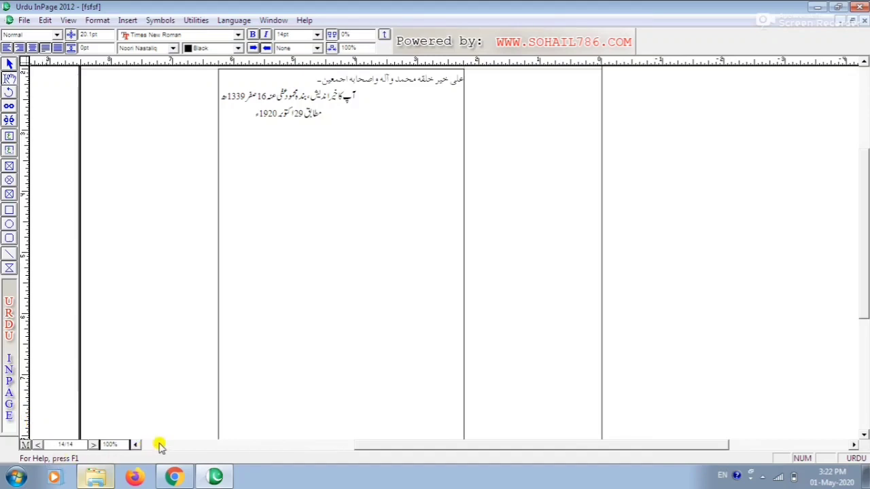
key(BackSpace)
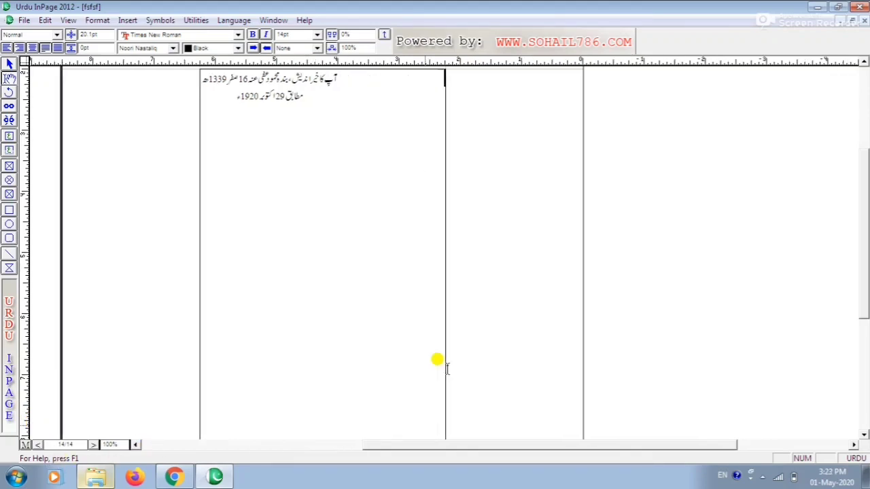
key(shift+End)
key(Delete)
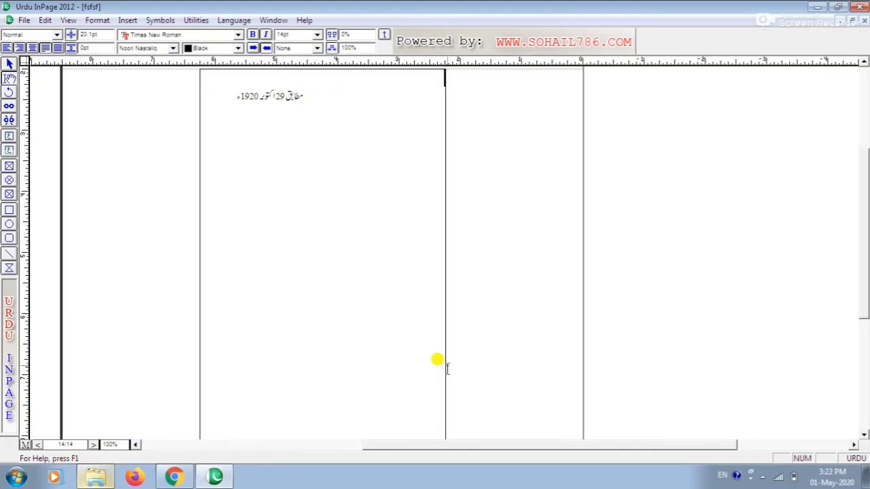
key(Delete)
key(Delete)
key(Delete)
key(Delete)
key(Delete)
key(Delete)
key(Delete)
key(Delete)
key(Delete)
key(Delete)
key(Delete)
key(Delete)
key(Delete)
key(Delete)
key(Delete)
key(Delete)
key(Delete)
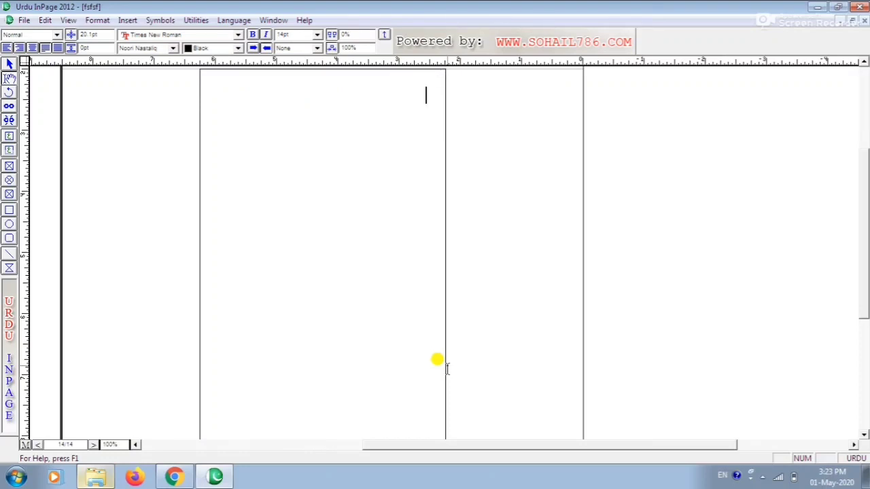
Check the end of page 13 and the emptied page 14, and highlight the current page number
key(Up)
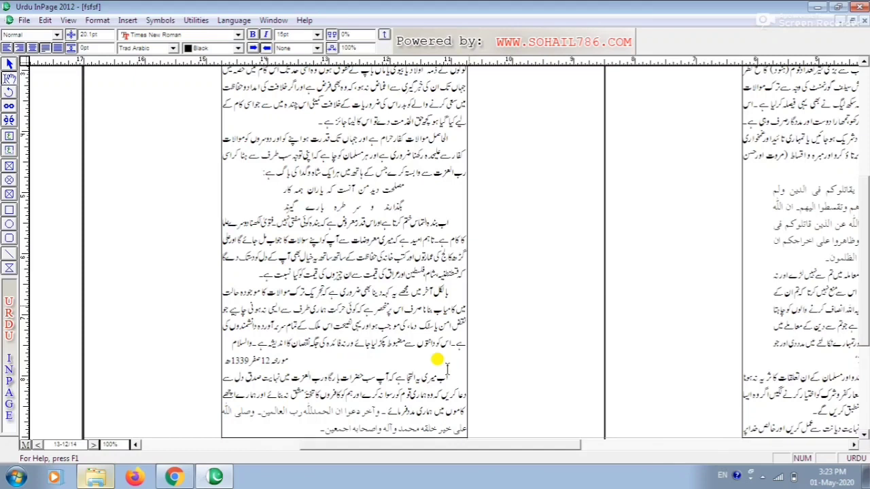
key(Down)
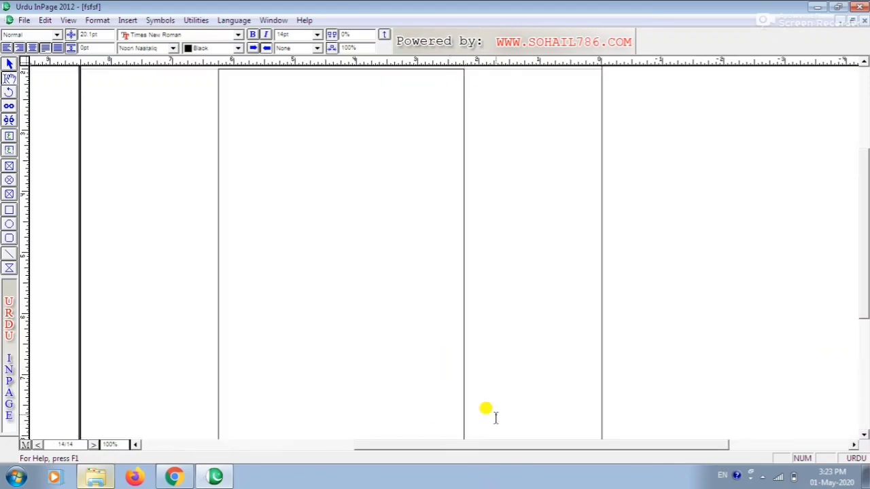
click(68, 443)
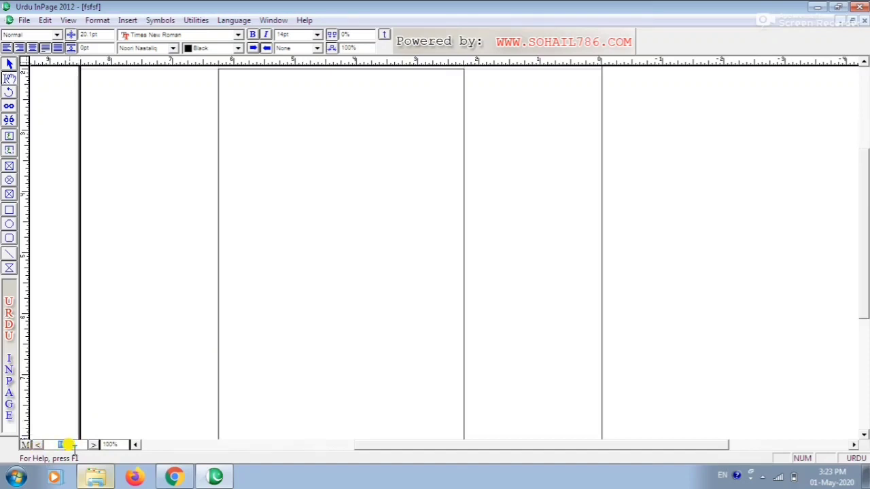
Add blank lines after the end of the text until the document extends to page 18, and highlight the current page number
click(445, 173)
key(Return)
key(Return)
key(Return)
key(Return)
key(Return)
key(Return)
key(Return)
key(Return)
key(Return)
key(Return)
key(Return)
key(Return)
key(Return)
key(Return)
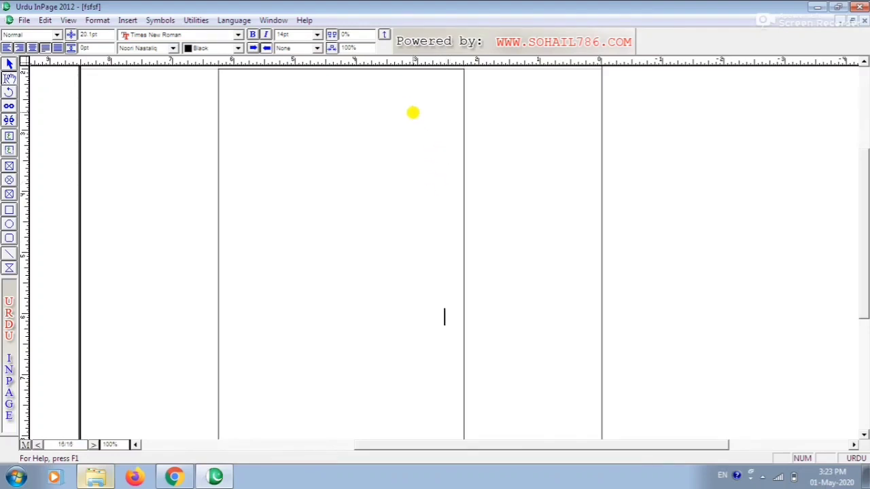
key(Return)
key(Return)
key(Return)
key(Return)
key(Return)
key(Return)
key(Return)
key(Return)
key(Return)
key(Return)
key(Return)
key(Return)
key(Return)
key(Return)
key(Return)
key(Return)
key(Return)
key(Return)
key(Return)
key(Return)
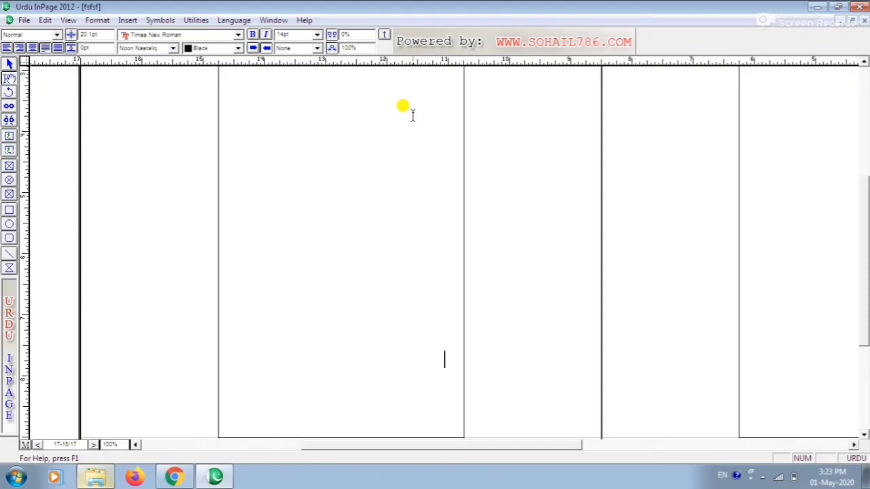
key(Return)
key(Return)
key(Return)
key(Return)
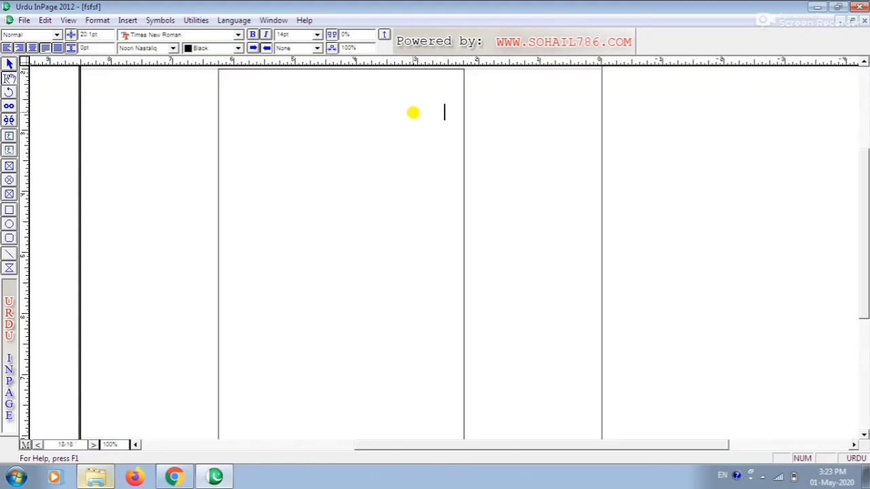
key(BackSpace)
key(BackSpace)
key(BackSpace)
key(BackSpace)
key(BackSpace)
key(BackSpace)
key(Return)
key(Return)
key(Return)
key(Return)
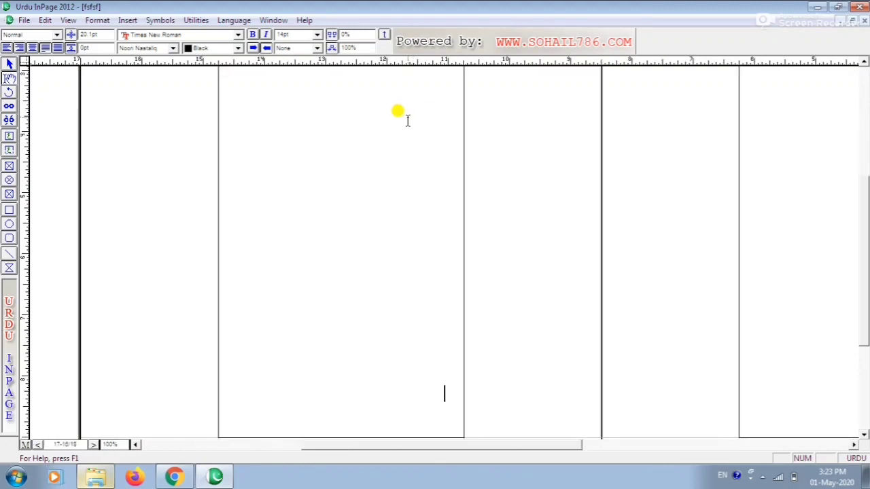
double_click(67, 445)
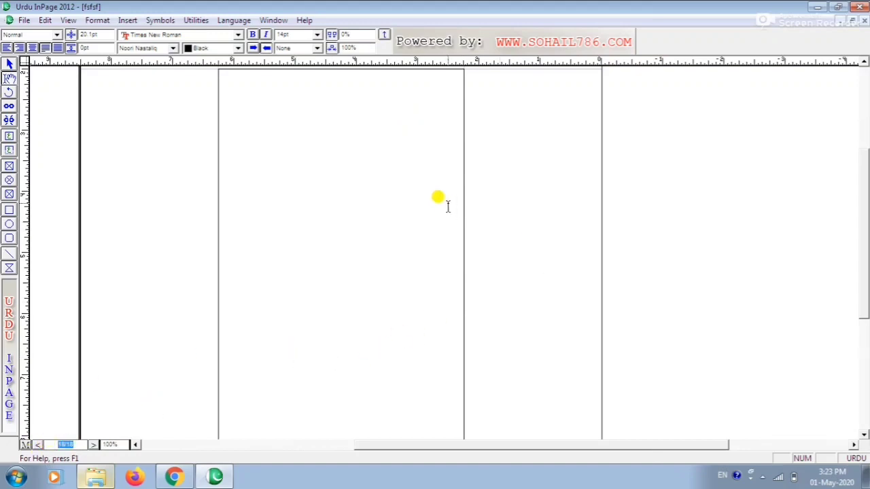
Go back up through the blank pages to the last lines of text on page 13
key(Up)
click(439, 183)
key(Up)
key(Up)
key(Up)
key(Up)
key(Up)
key(Up)
key(Up)
key(Up)
key(Up)
key(Up)
key(Up)
key(Up)
key(Up)
key(Up)
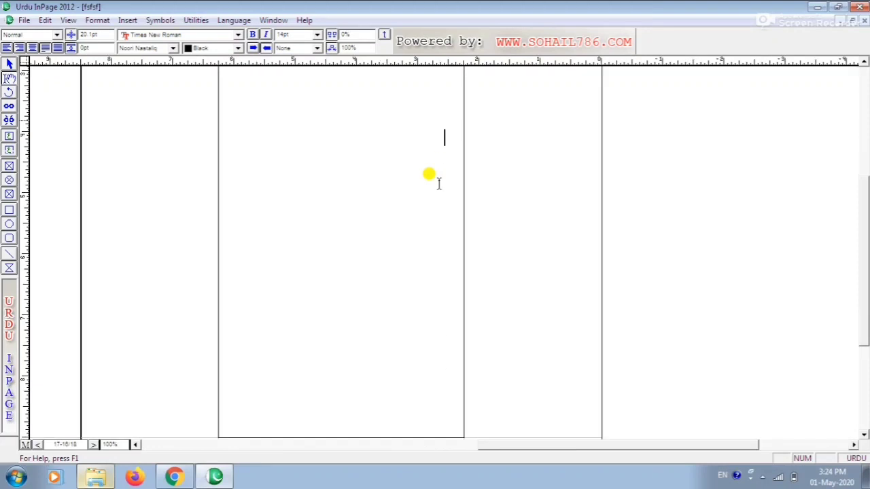
key(Up)
key(Up)
key(Up)
key(Up)
key(Up)
key(Up)
key(Down)
key(Down)
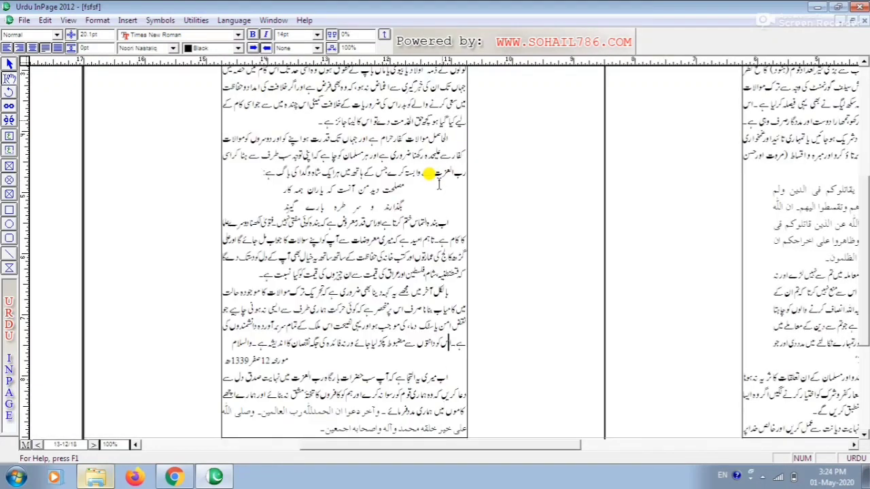
Open the Print dialog, switch the print range to Pages and back to All, and dismiss it without printing
key(ctrl+p)
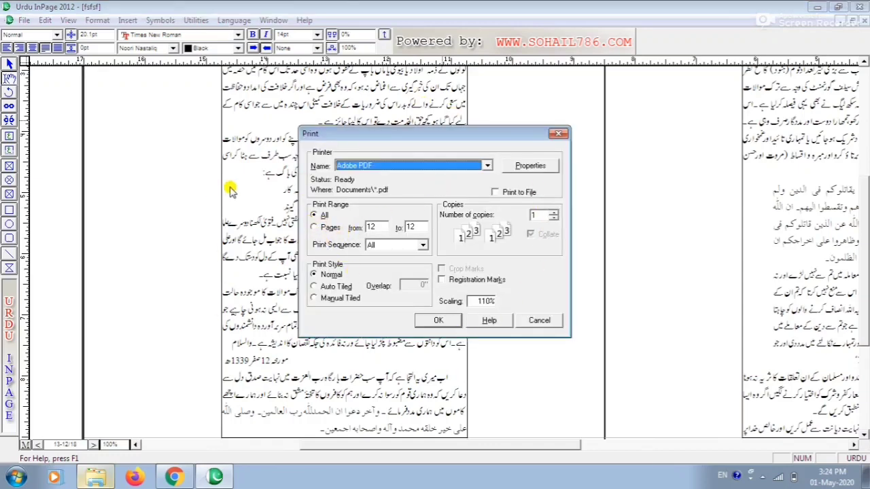
click(314, 227)
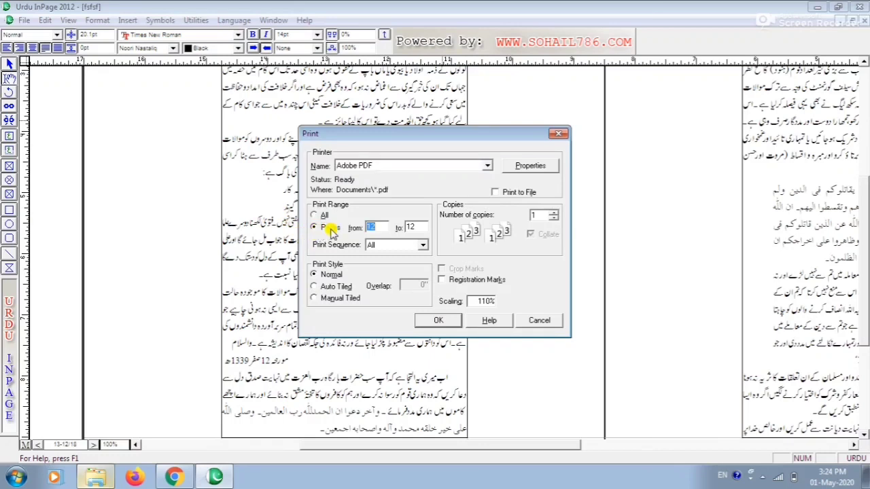
click(377, 227)
drag(379, 231, 421, 228)
click(320, 214)
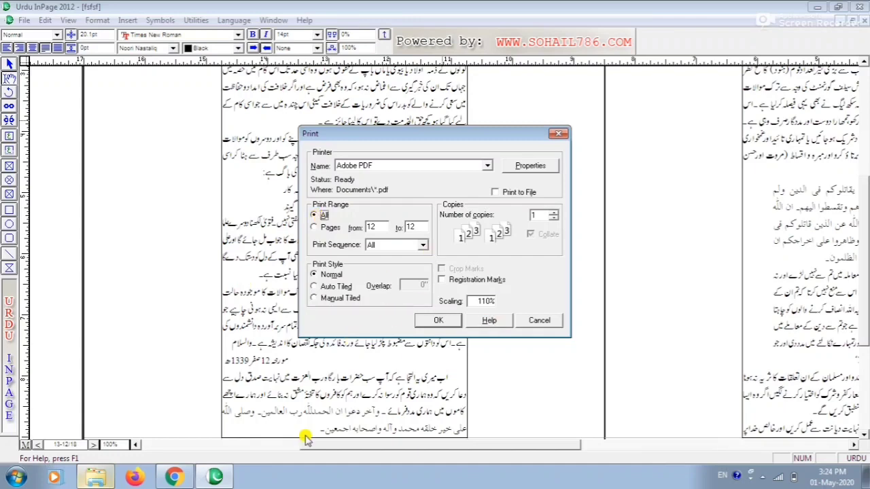
click(538, 316)
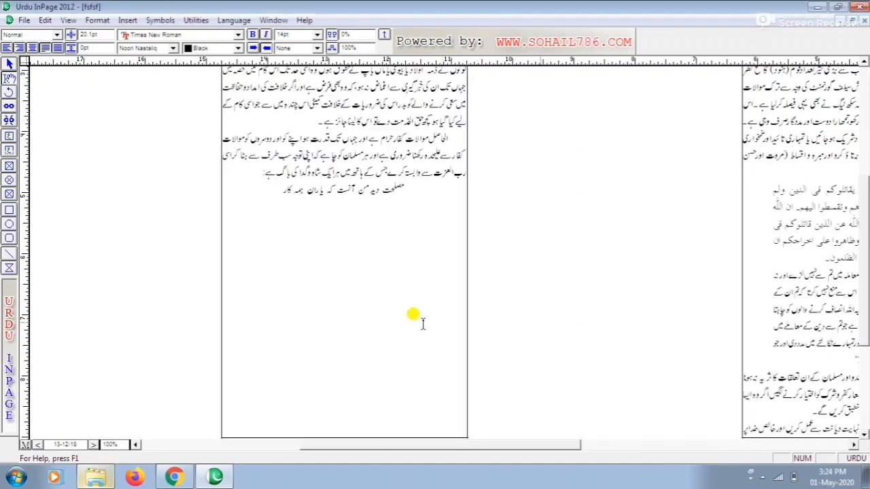
Review the blank pages that follow the end of the text on page 13, down to page 17
key(Down)
key(Down)
key(Down)
key(Down)
key(Down)
key(Down)
key(Down)
key(Down)
key(Down)
key(Down)
key(Down)
key(Down)
key(Down)
key(Down)
key(Down)
key(Down)
key(Down)
key(Down)
key(Down)
key(Down)
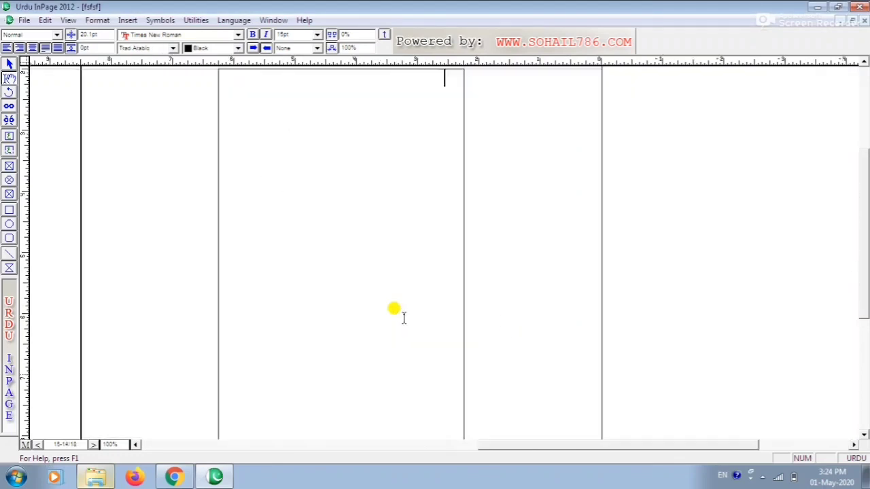
key(Down)
key(Down)
key(Down)
key(Down)
key(Down)
key(Down)
key(Down)
key(Down)
key(Down)
key(Down)
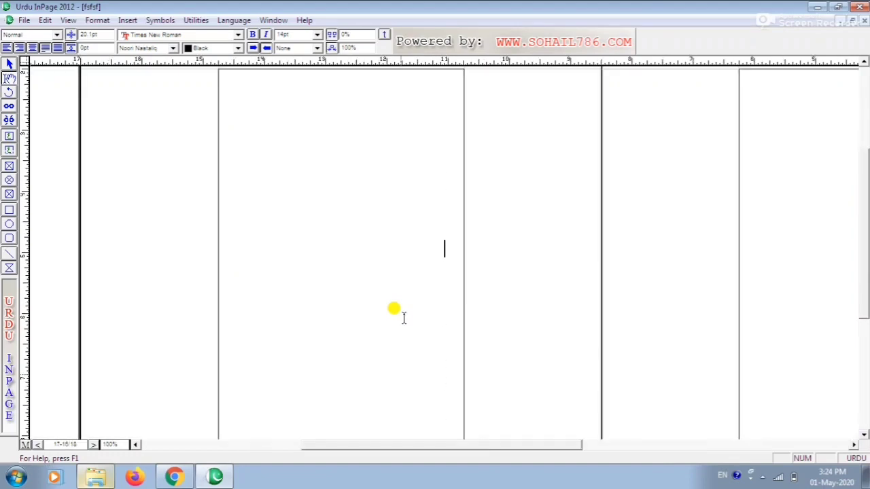
key(Down)
key(Down)
key(Down)
key(Down)
key(Down)
key(Down)
key(Down)
key(Down)
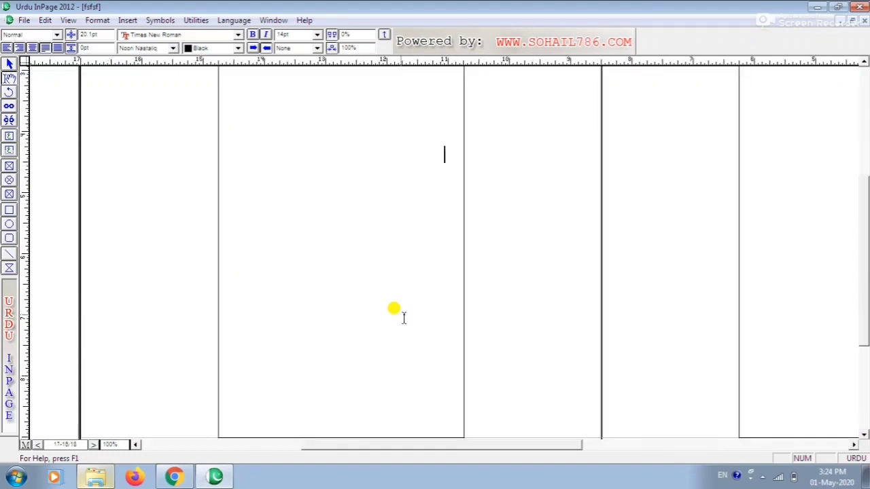
Return from the blank pages to the closing paragraph on page 13 to check where the empty range begins
key(Up)
key(Up)
key(Up)
key(Up)
key(Up)
key(Up)
key(Up)
key(Up)
key(Up)
key(Up)
key(Up)
key(Up)
key(Up)
key(Up)
key(Up)
key(Up)
key(Up)
key(Up)
key(Up)
key(Up)
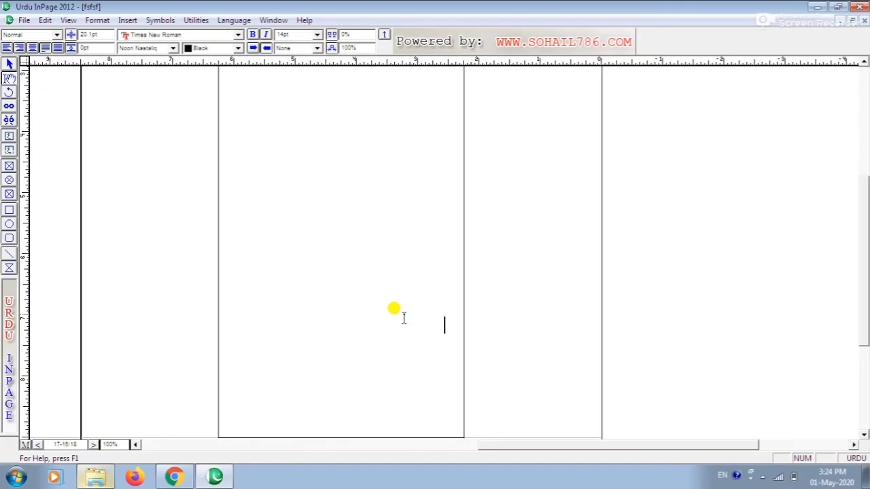
key(Up)
key(Up)
key(Up)
key(Up)
key(Up)
key(Up)
key(Up)
key(Up)
key(Up)
key(Up)
key(Up)
key(Up)
key(Up)
key(Up)
key(Up)
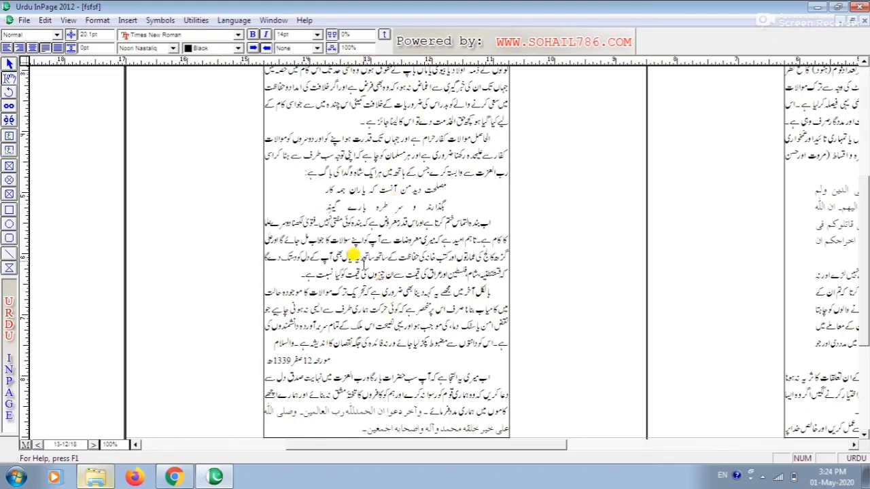
Delete the blank pages from 14 to 18 and confirm the deletion
click(43, 20)
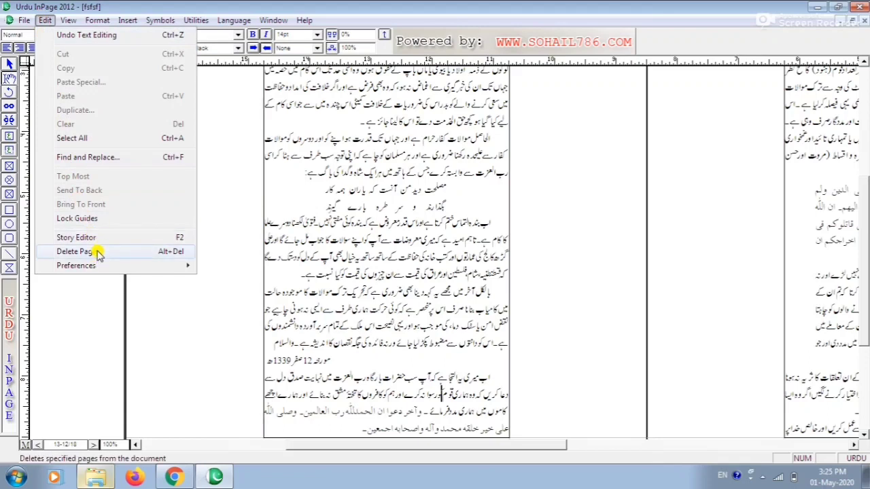
click(159, 256)
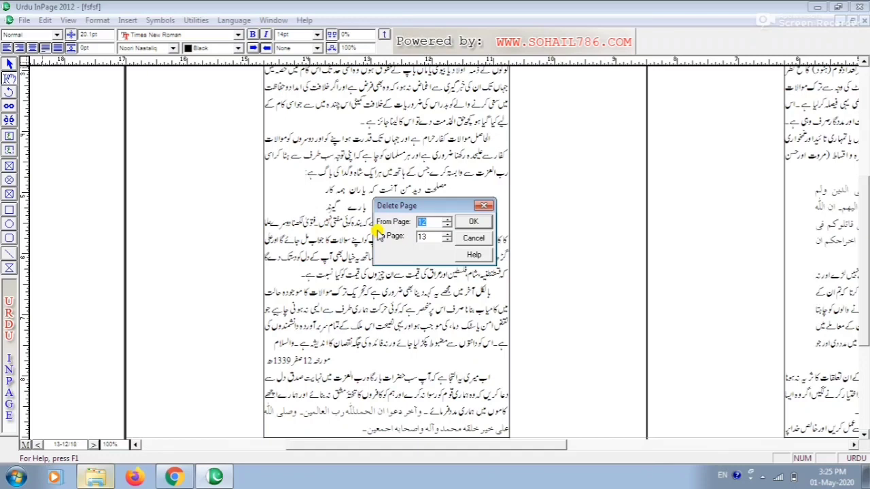
text(14)
key(Tab)
text(1)
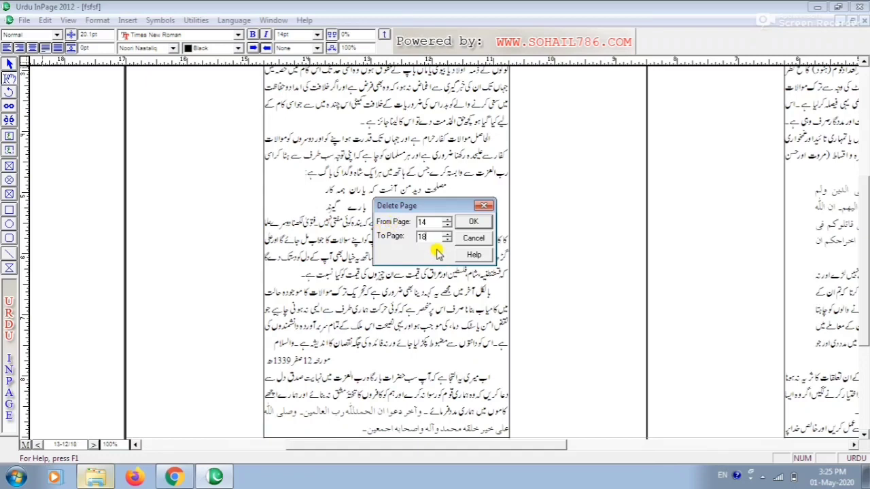
click(473, 222)
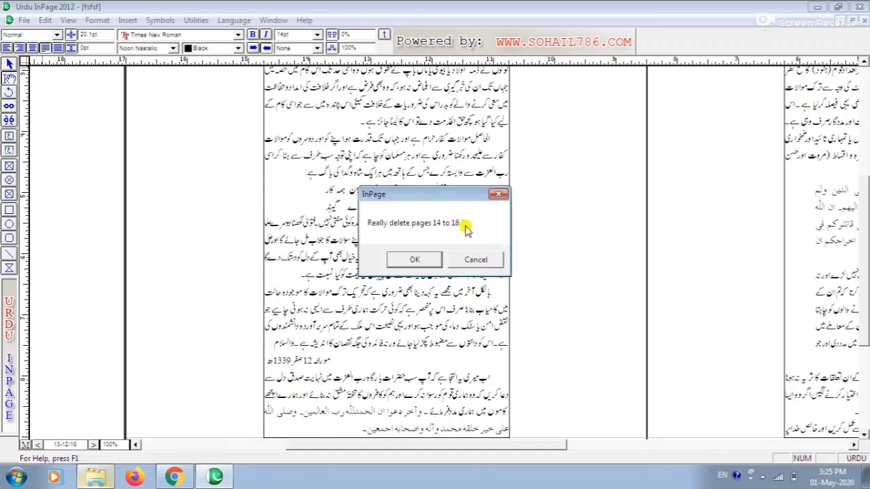
click(416, 260)
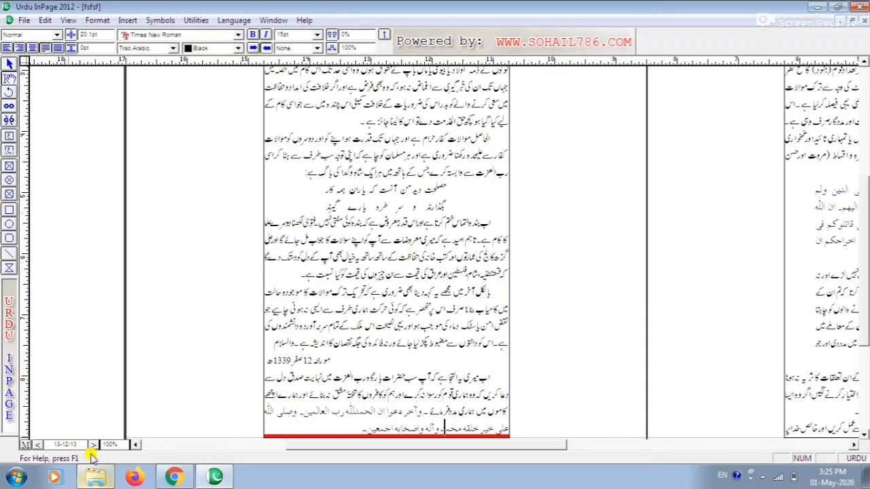
drag(64, 444, 99, 432)
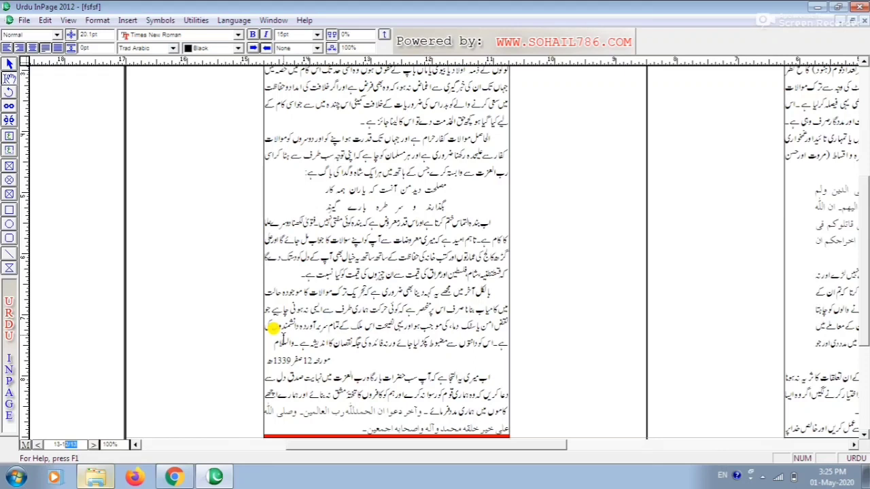
click(44, 22)
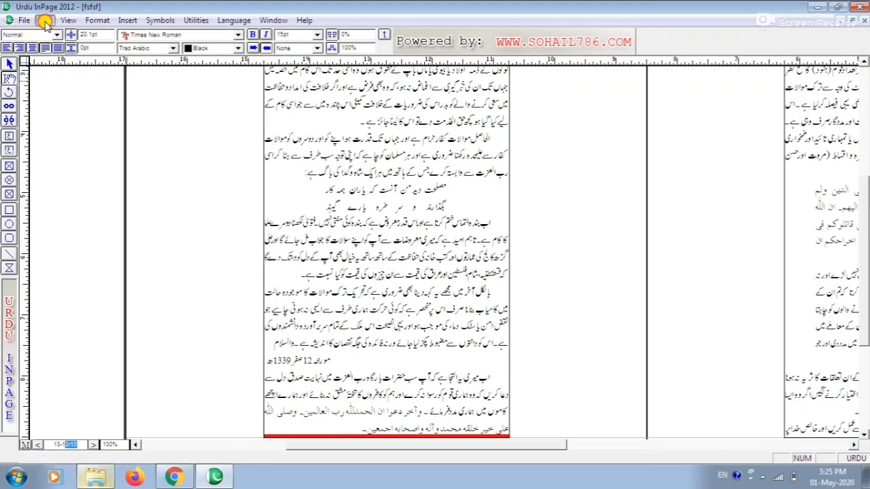
mouse_move(79, 266)
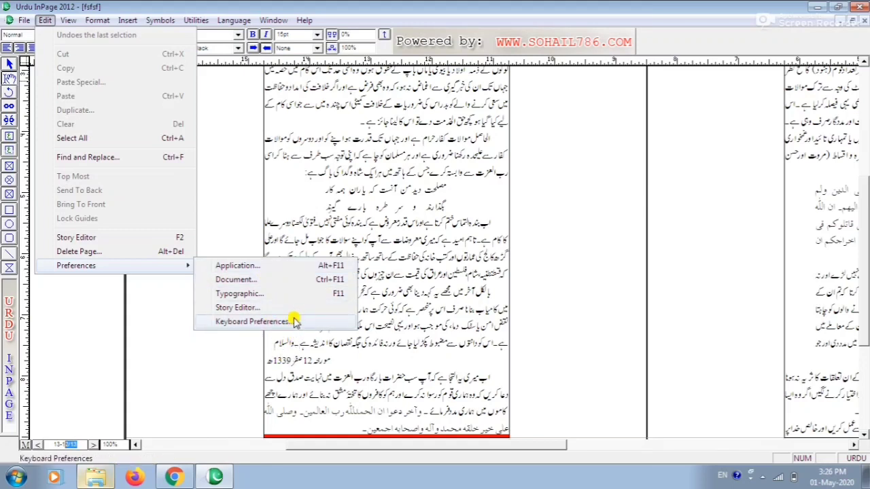
click(45, 20)
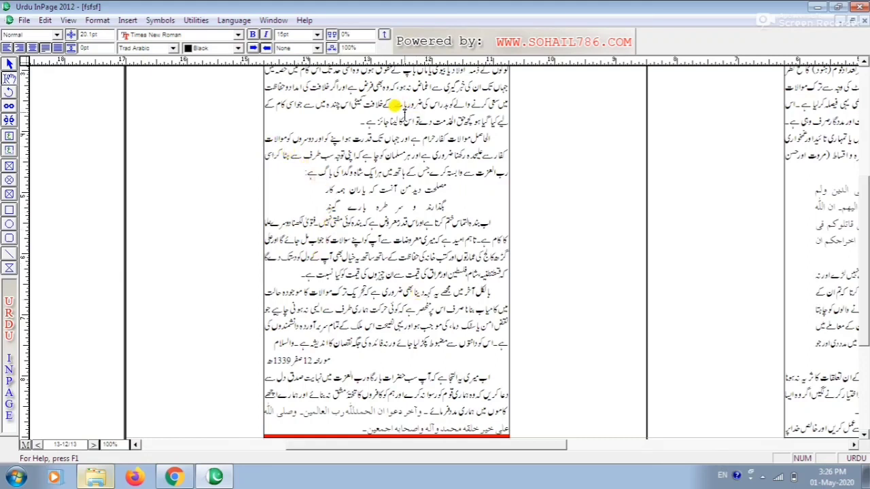